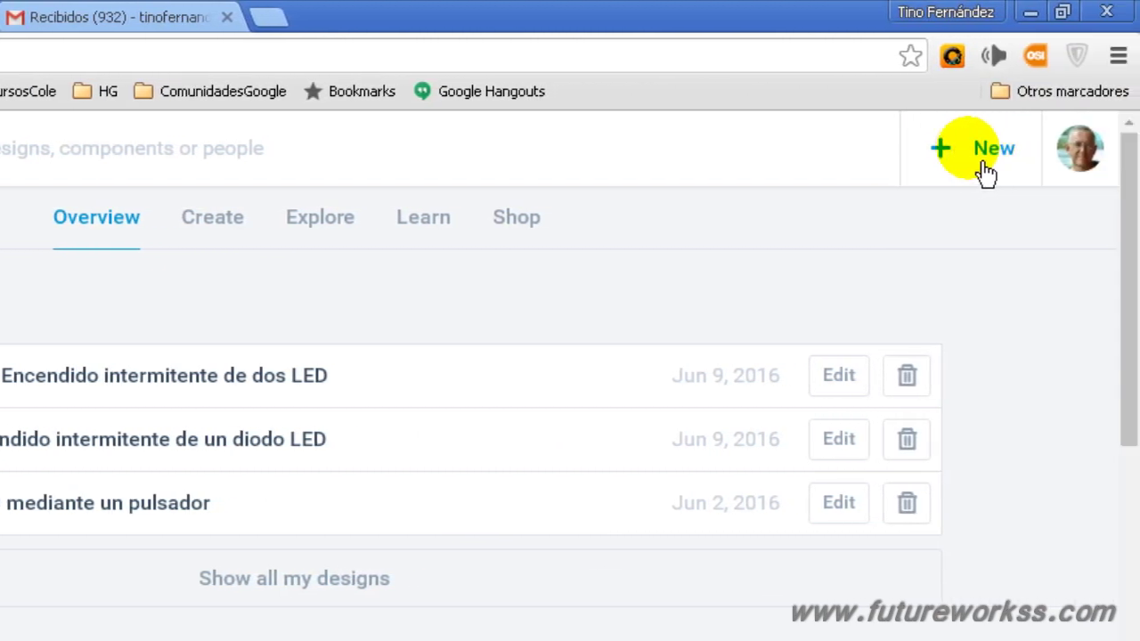
Create a new Electronics Lab circuit and delete its default full-size breadboard.
left_click(999, 173)
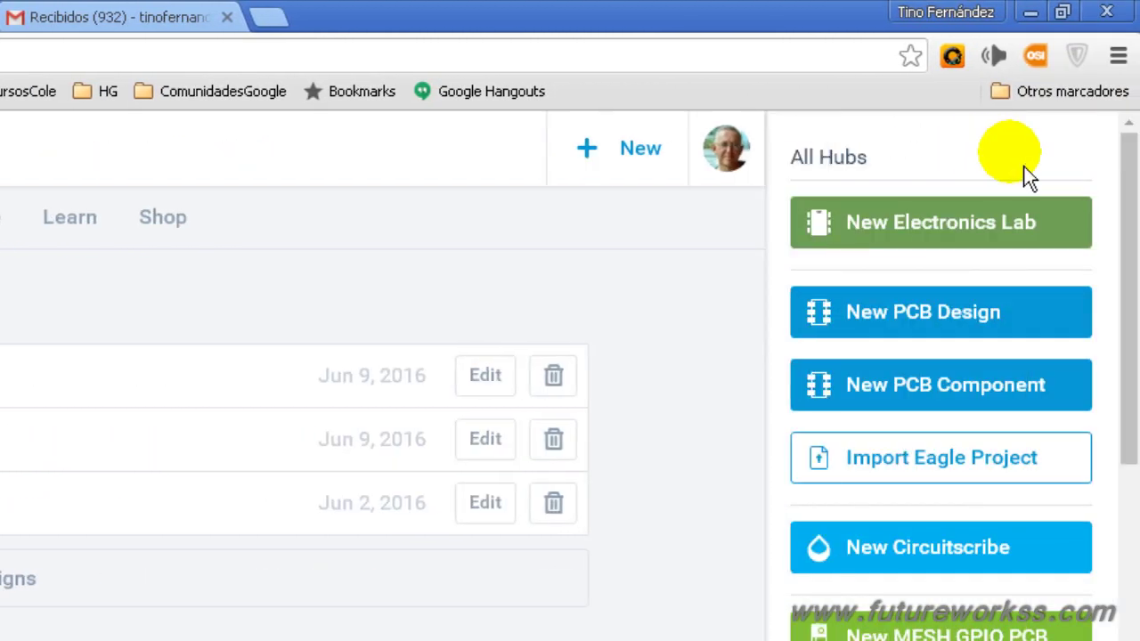
left_click(936, 239)
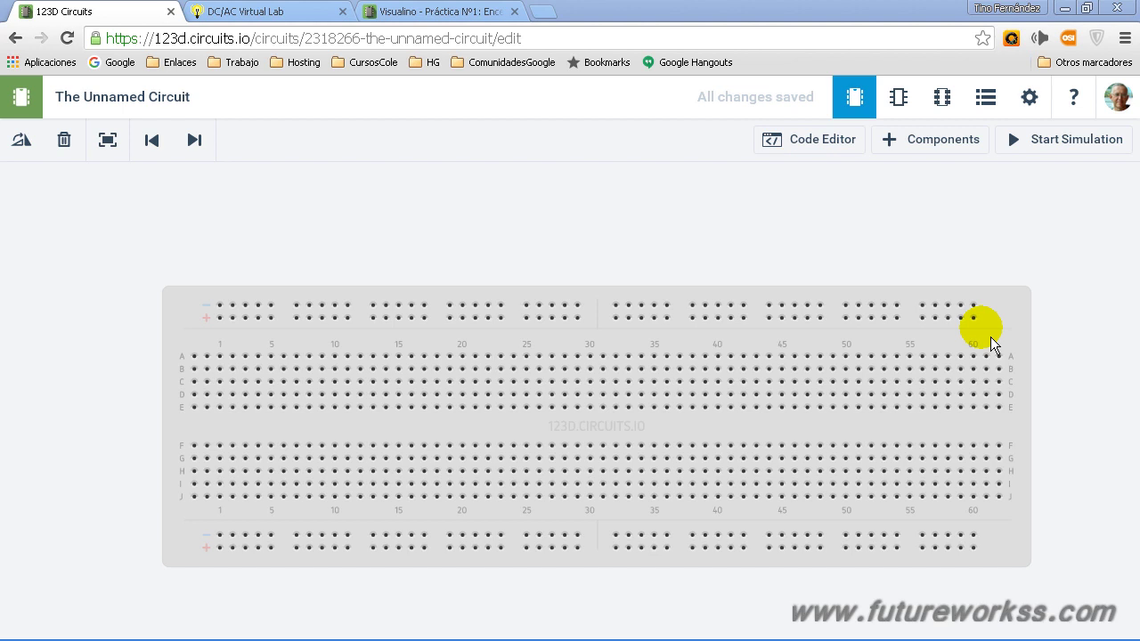
left_click(1012, 325)
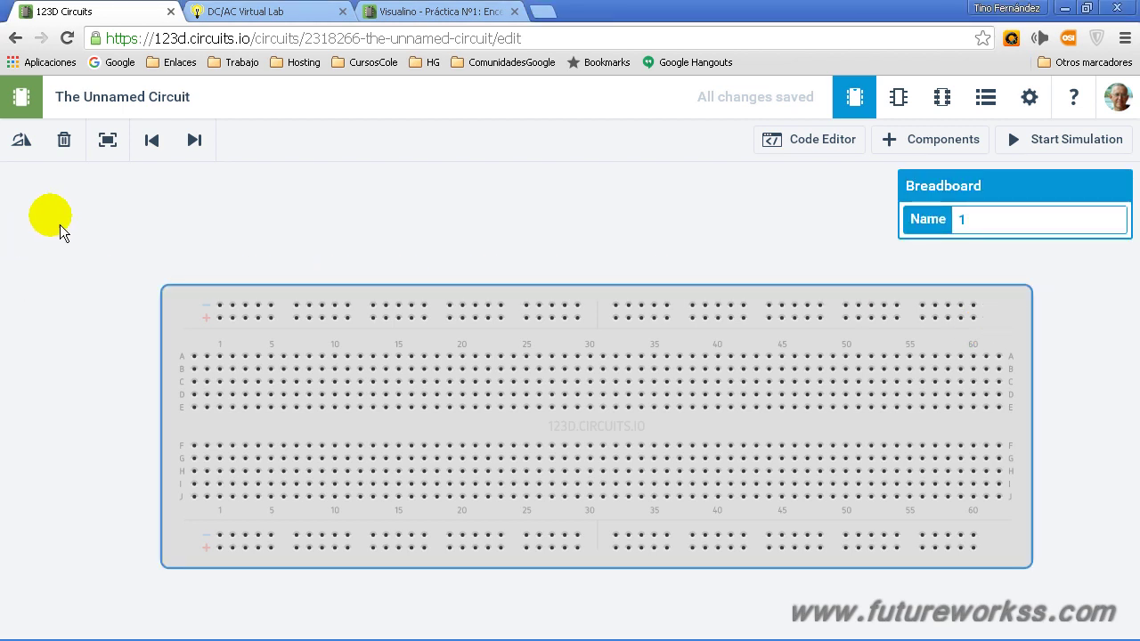
left_click(65, 143)
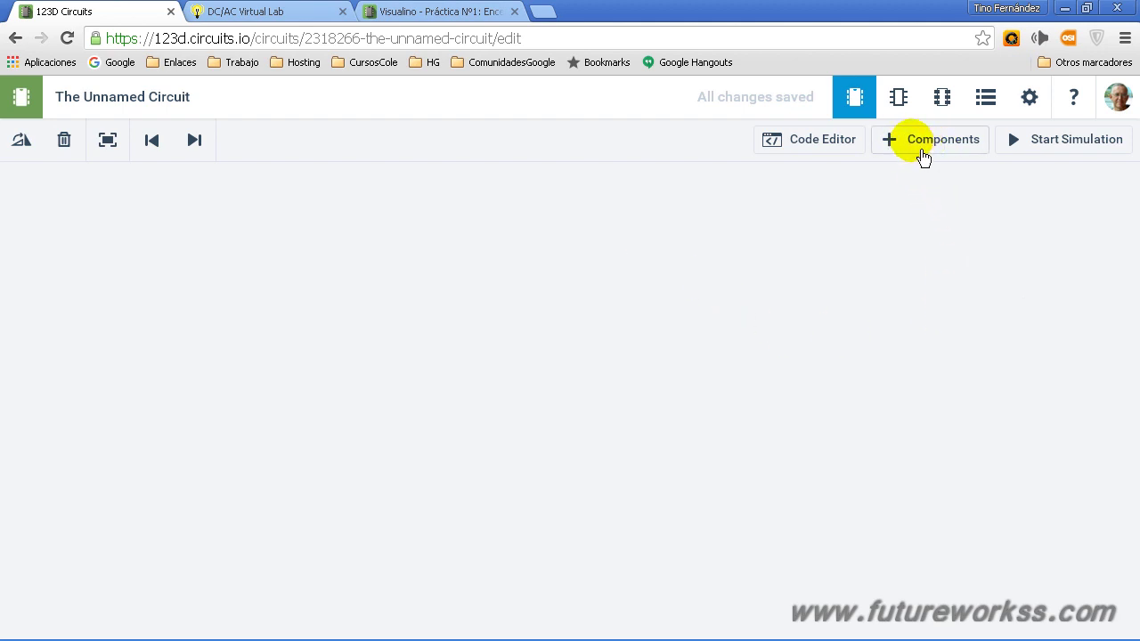
Add a Breadboard Small from the "bread" component results to the middle of the empty workspace.
left_click(949, 160)
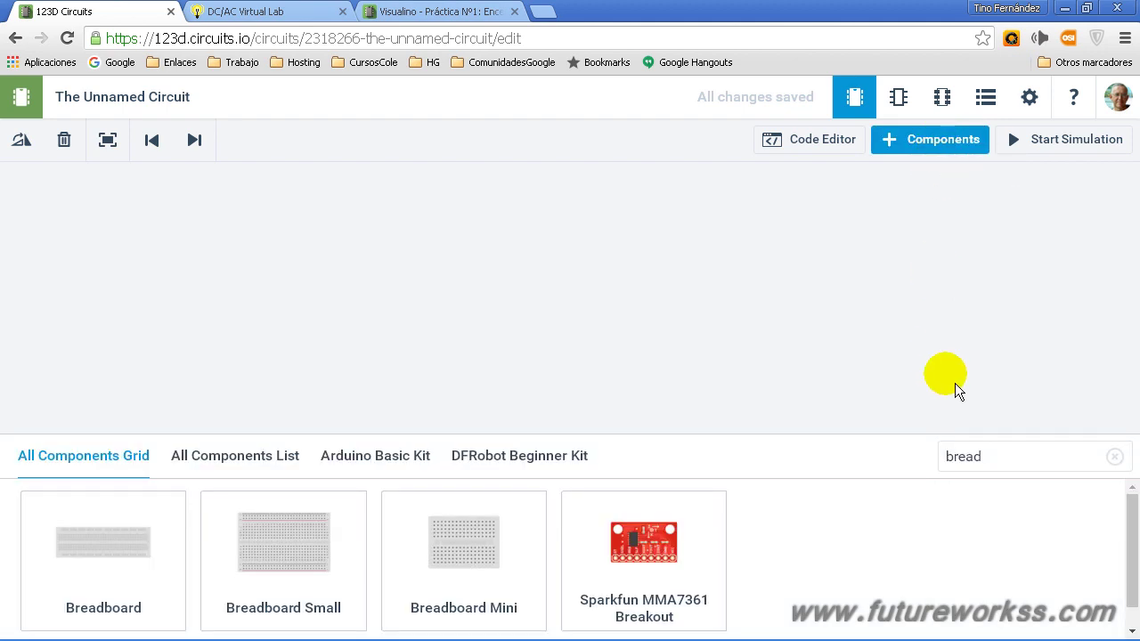
left_click(998, 453)
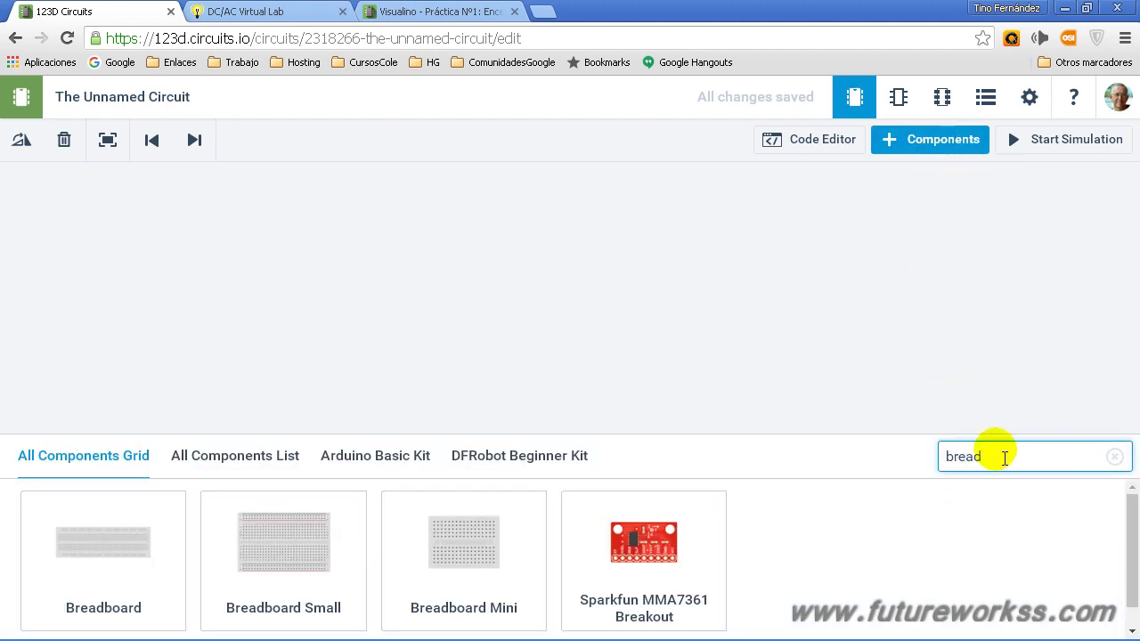
double_click(995, 450)
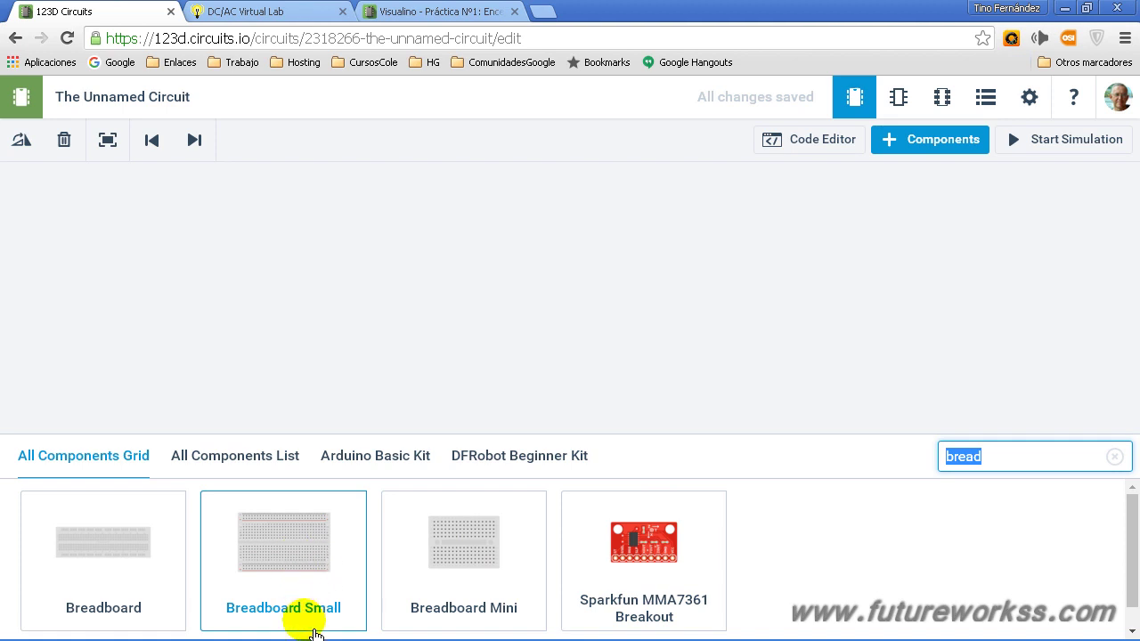
left_click(299, 554)
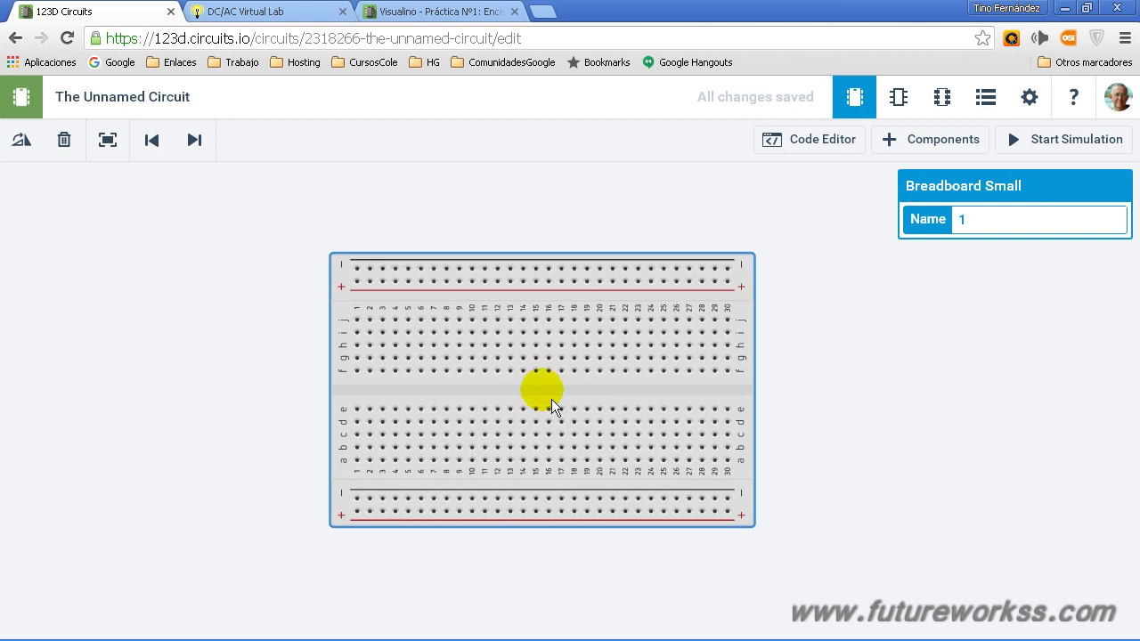
left_click(551, 399)
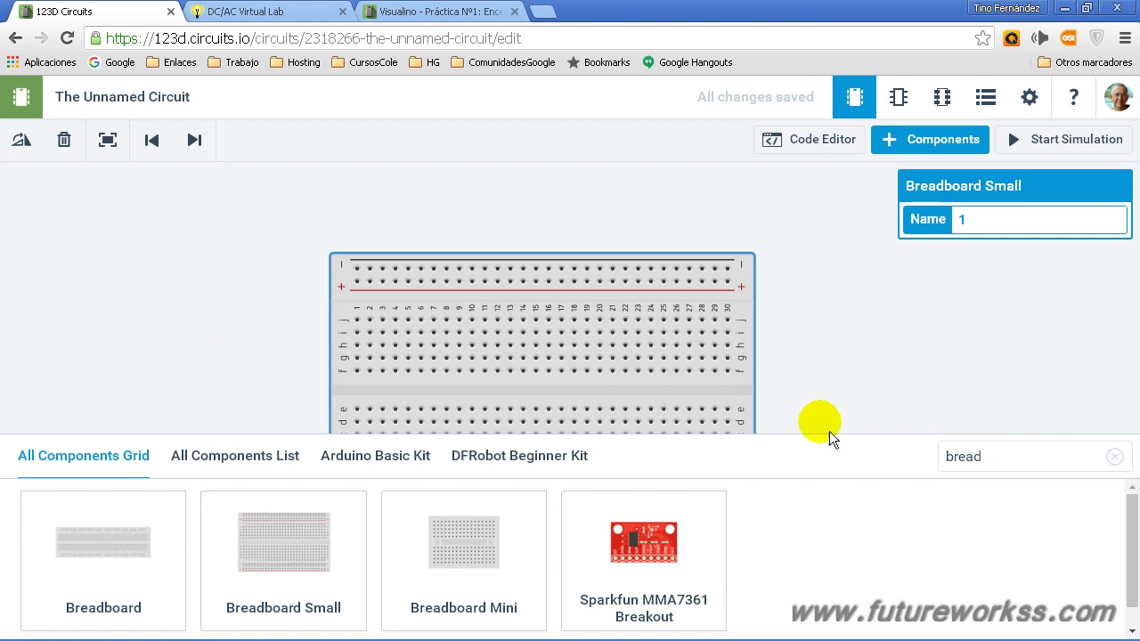
Search the components for "arduino" and place an Arduino Uno R3 beside the breadboard, on its column 1 side.
double_click(1015, 456)
type("arduino")
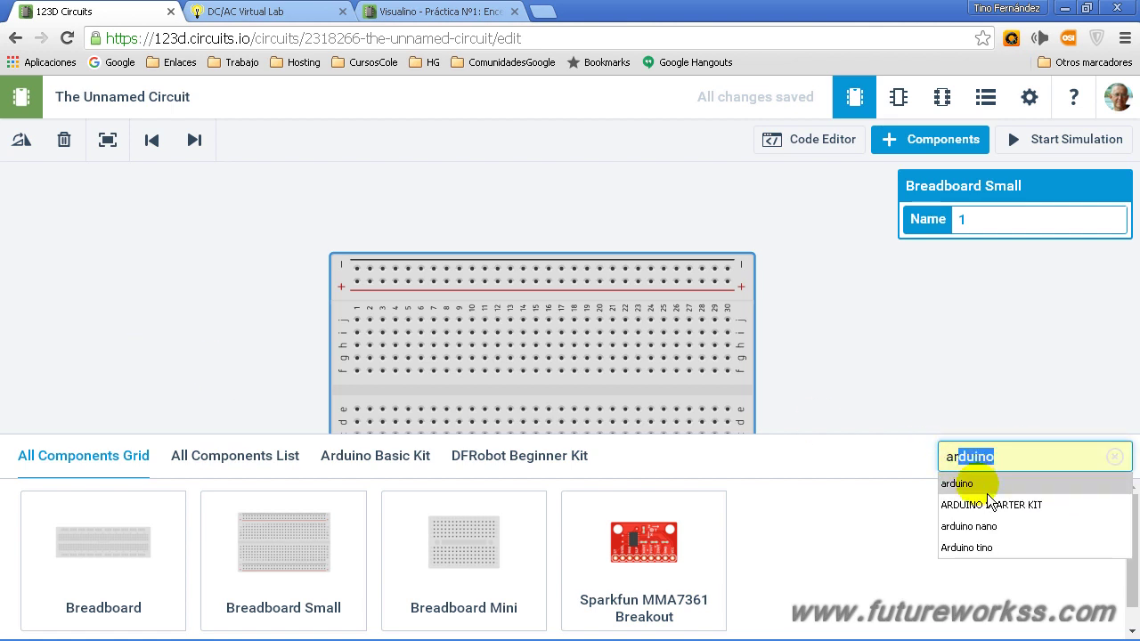
left_click(987, 491)
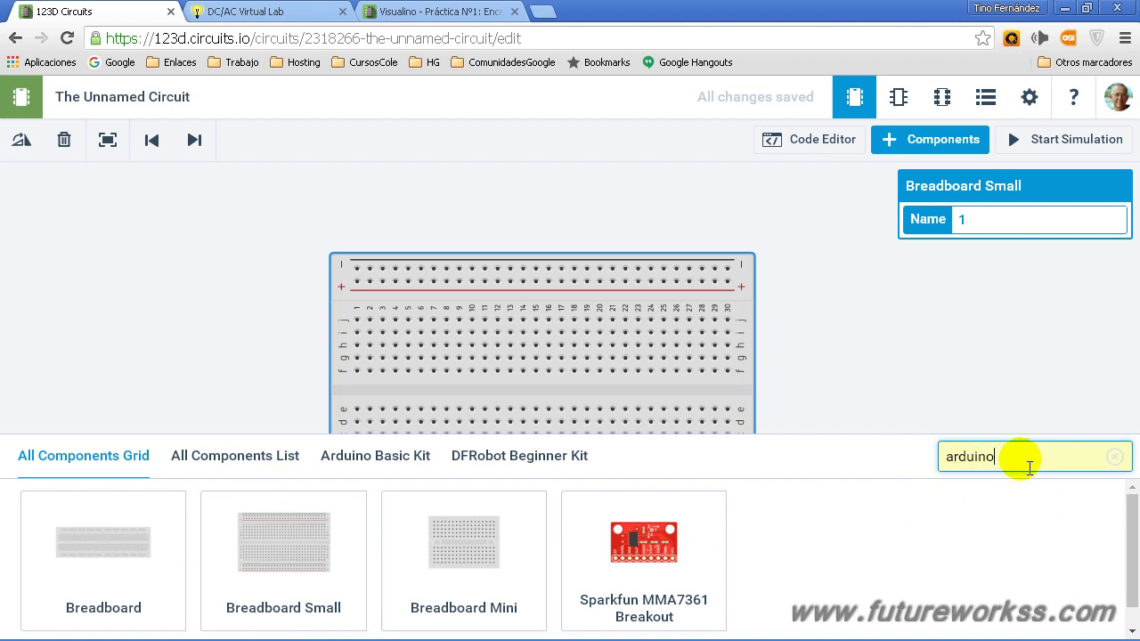
key("Return")
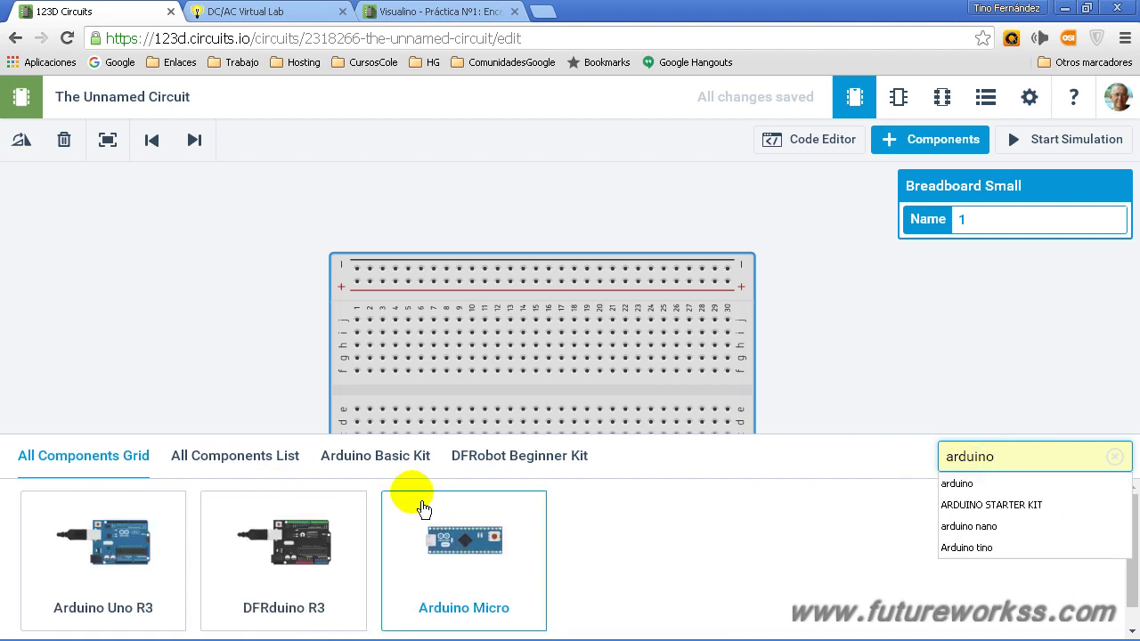
left_click(121, 570)
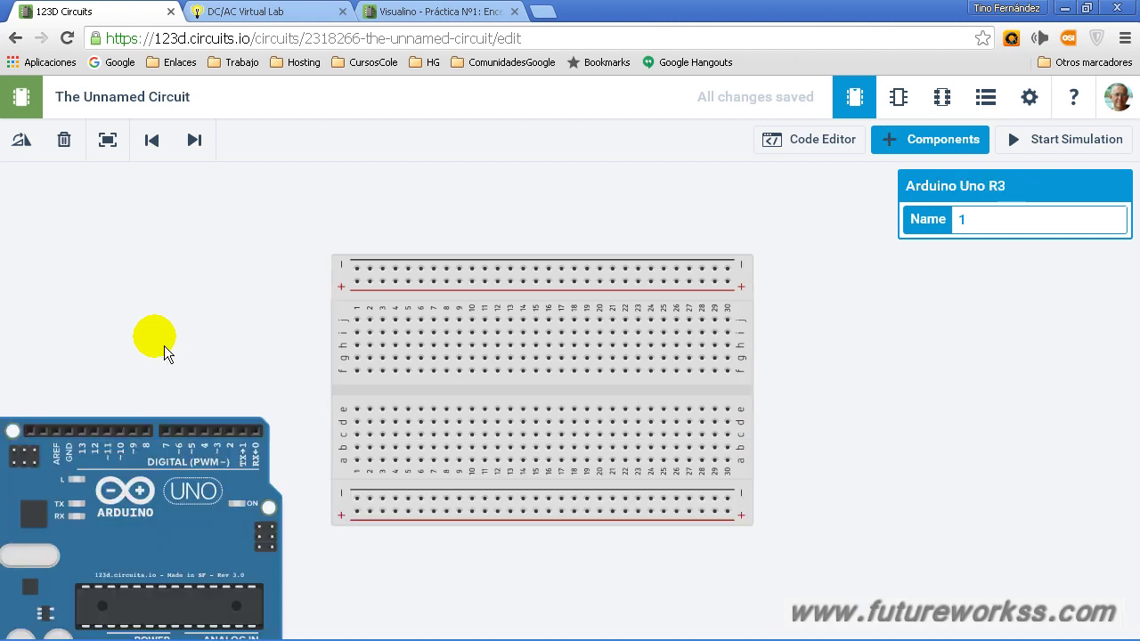
mouse_move(165, 351)
left_mouse_down()
mouse_move(152, 394)
mouse_move(160, 412)
left_mouse_up()
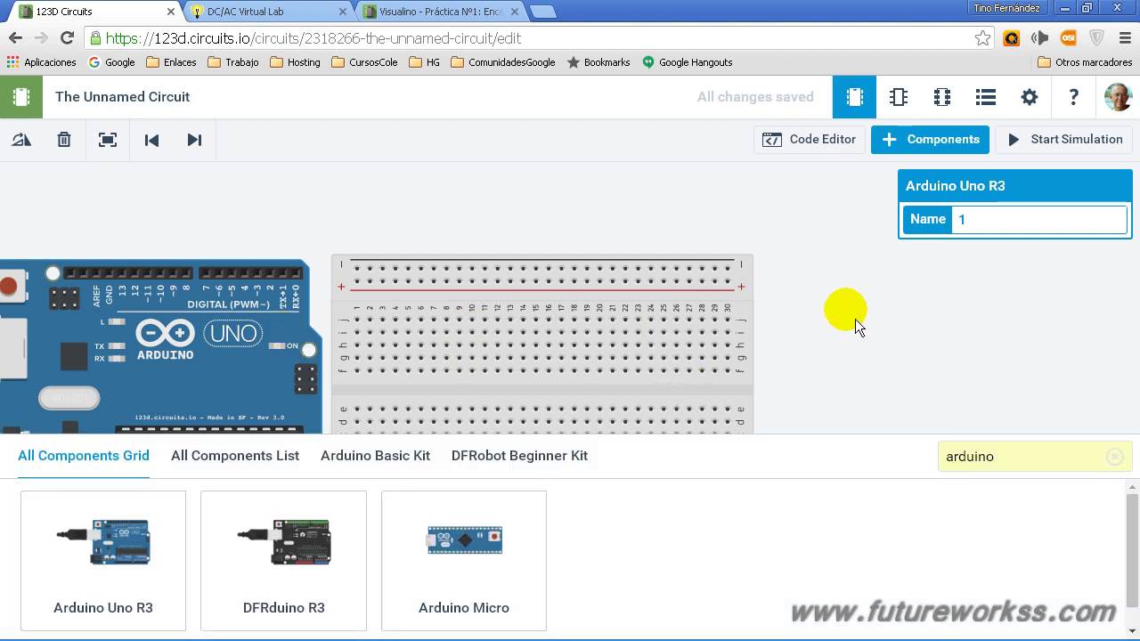
Rotate the small breadboard 90 degrees clockwise so it stands vertically with row 1 uppermost.
left_click(754, 291)
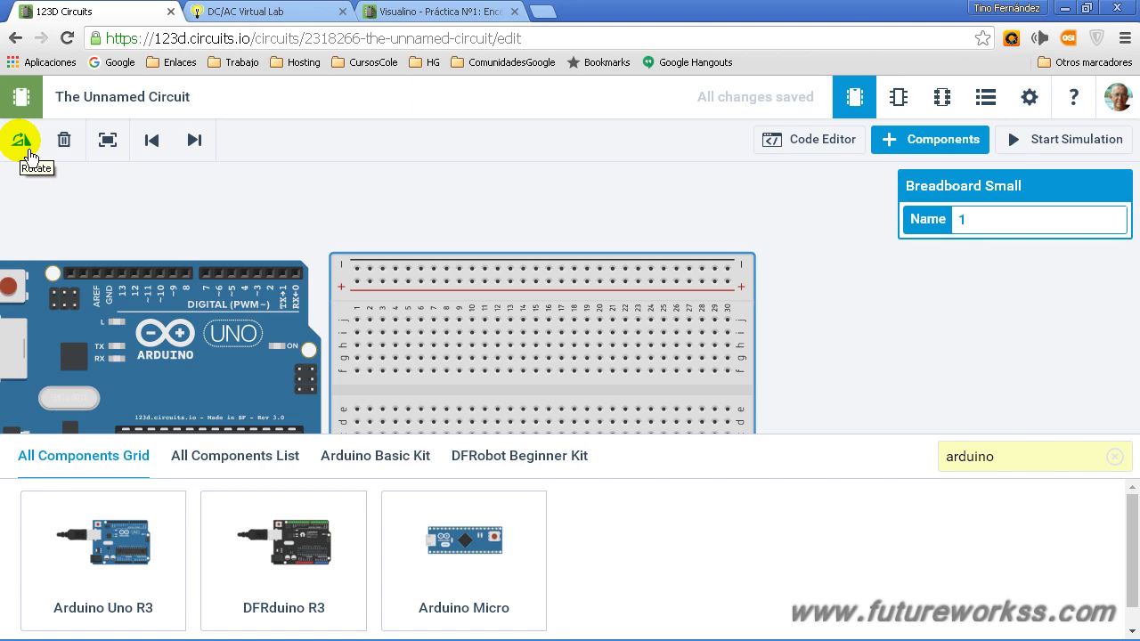
left_click(29, 155)
left_click(29, 155)
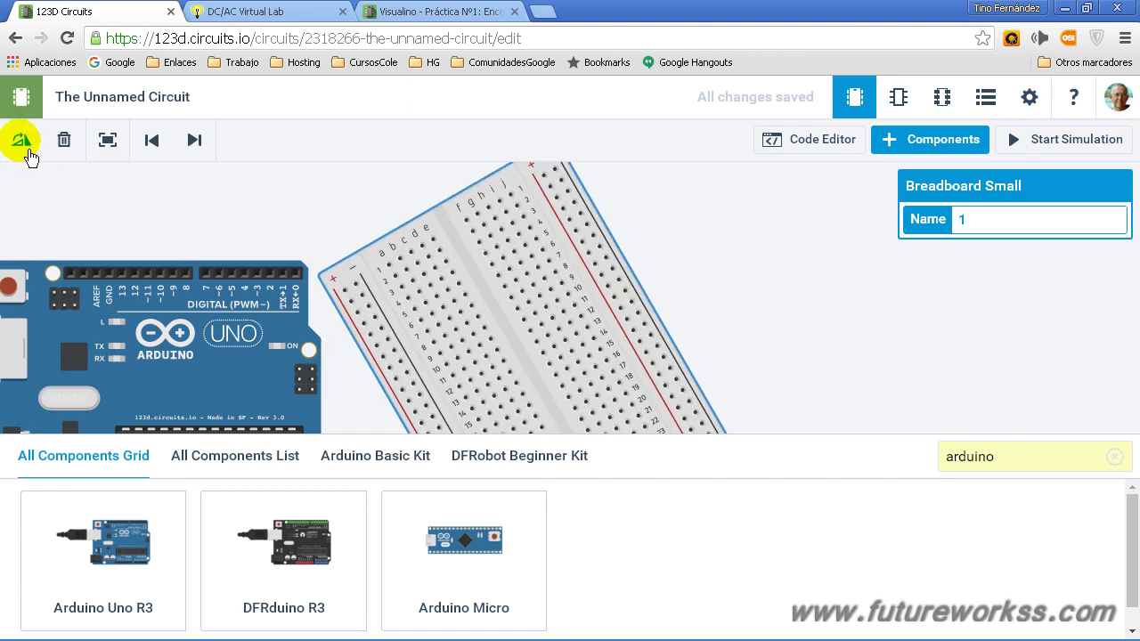
left_click(29, 156)
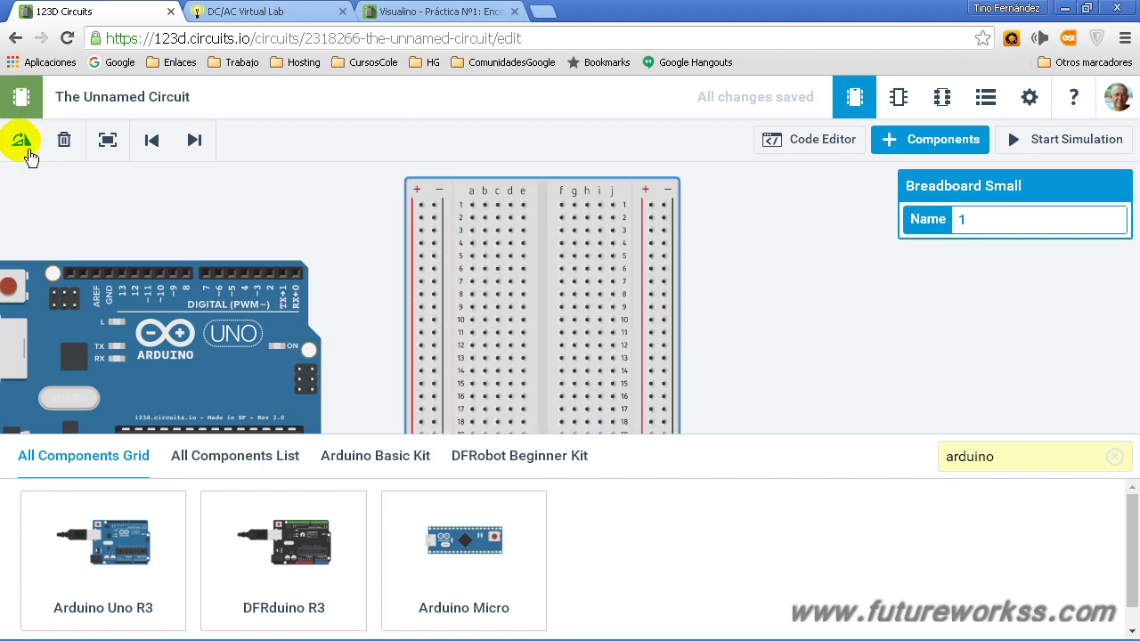
Rotate the Arduino Uno 90 degrees clockwise so its USB connector points up and its digital pins face the breadboard.
left_click(205, 399)
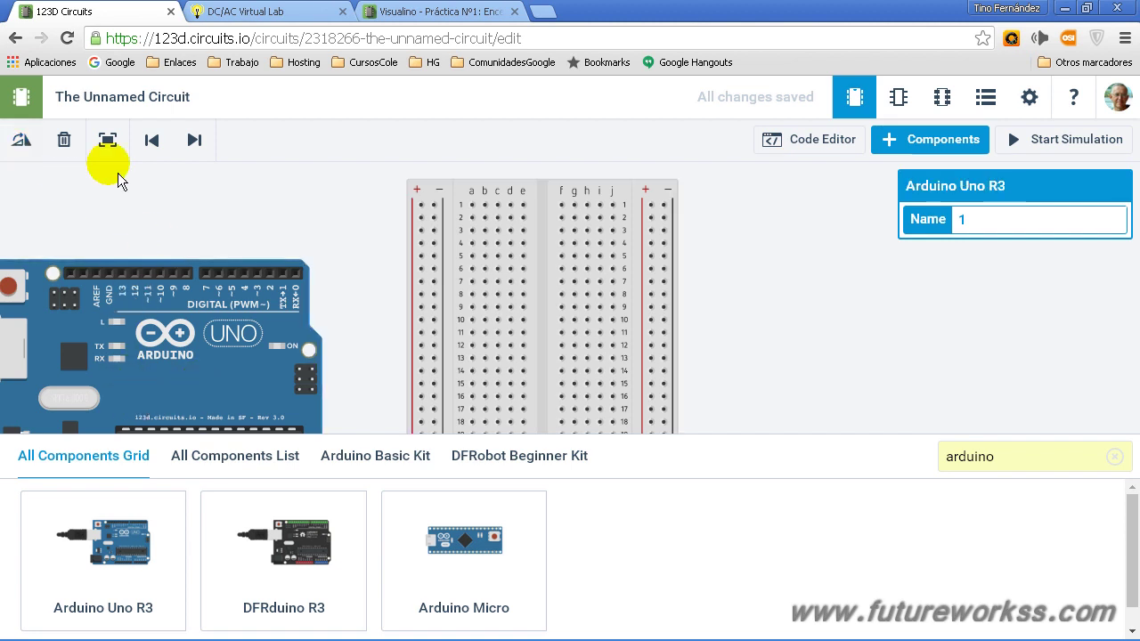
left_click(21, 145)
left_click(22, 145)
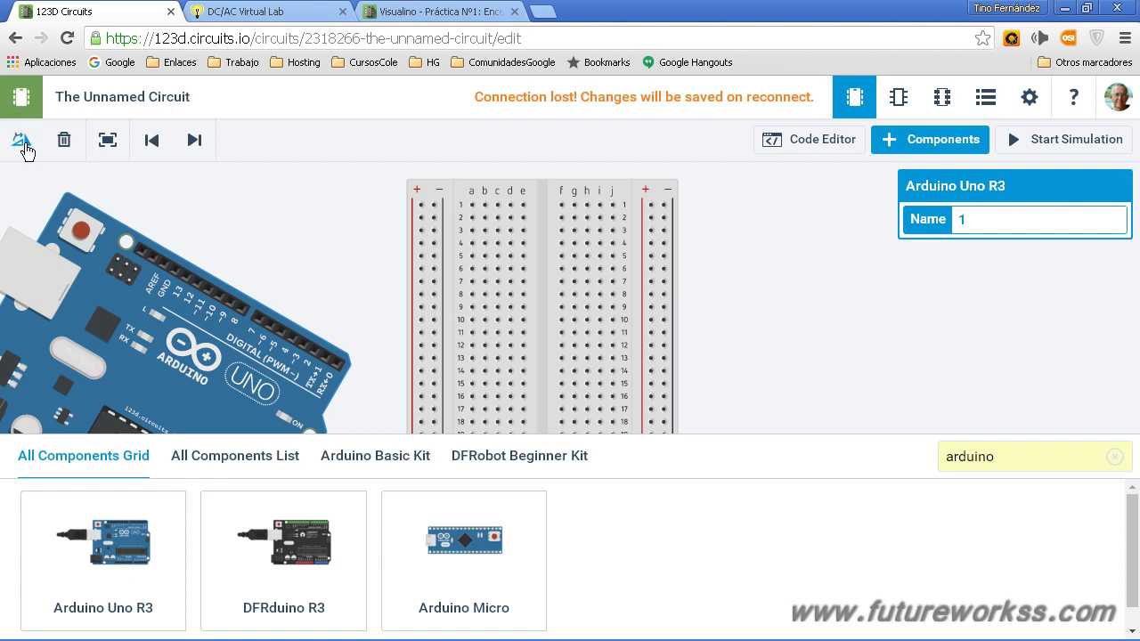
left_click(23, 145)
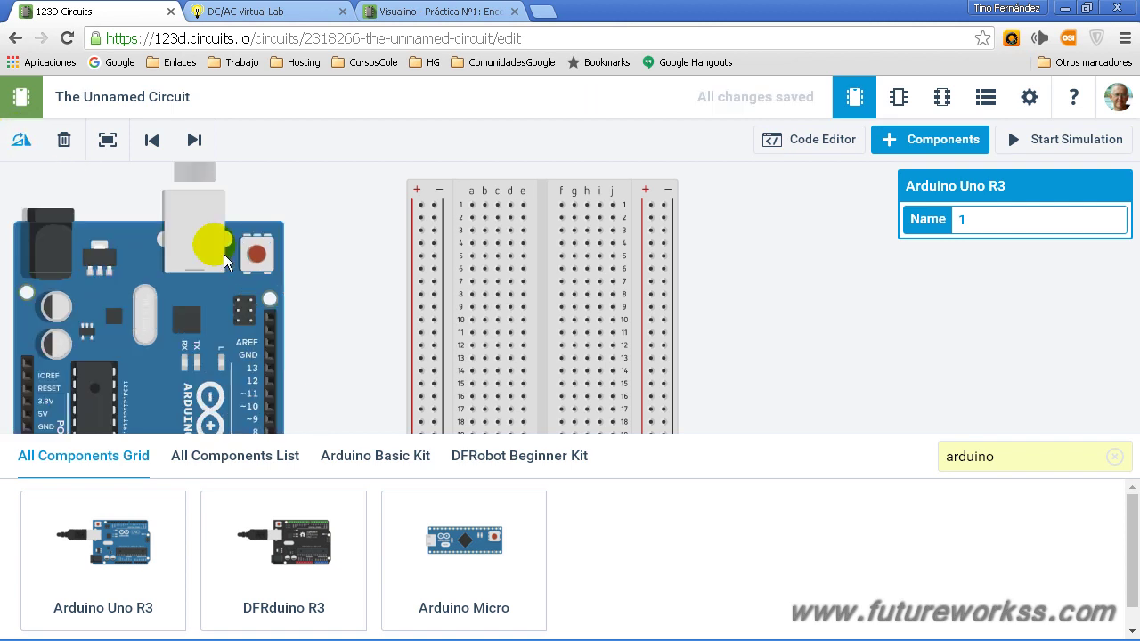
Move the Arduino and the breadboard together so the breadboard sits directly beside the Arduino's digital pins.
left_click_drag(398, 308, 512, 307)
left_click_drag(344, 320, 425, 303)
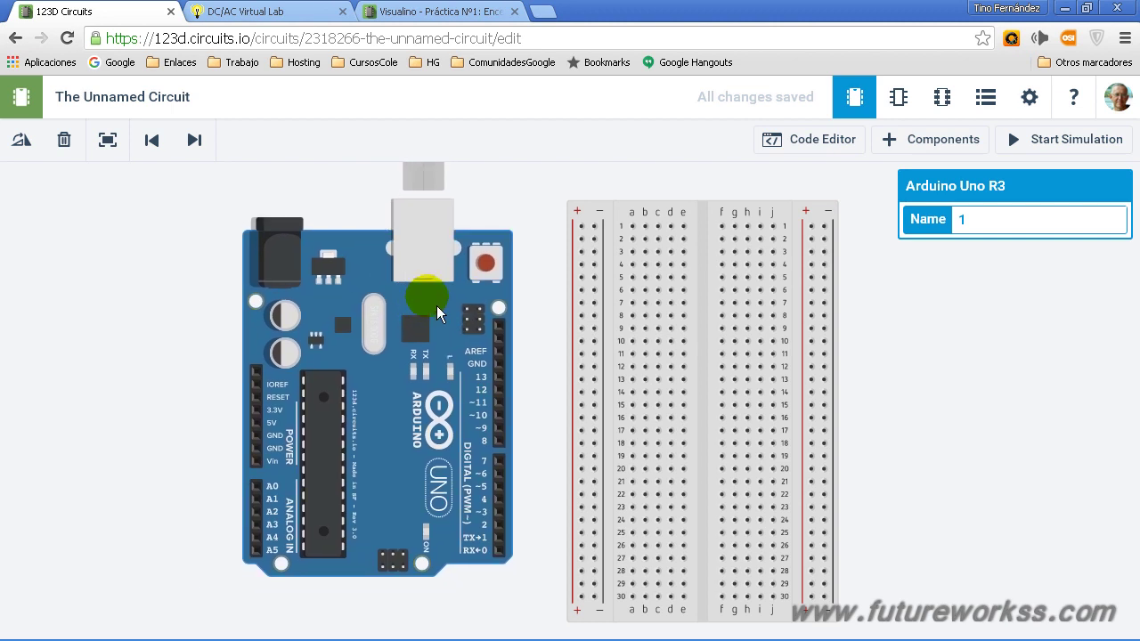
left_click(701, 230)
left_click_drag(703, 255, 663, 273)
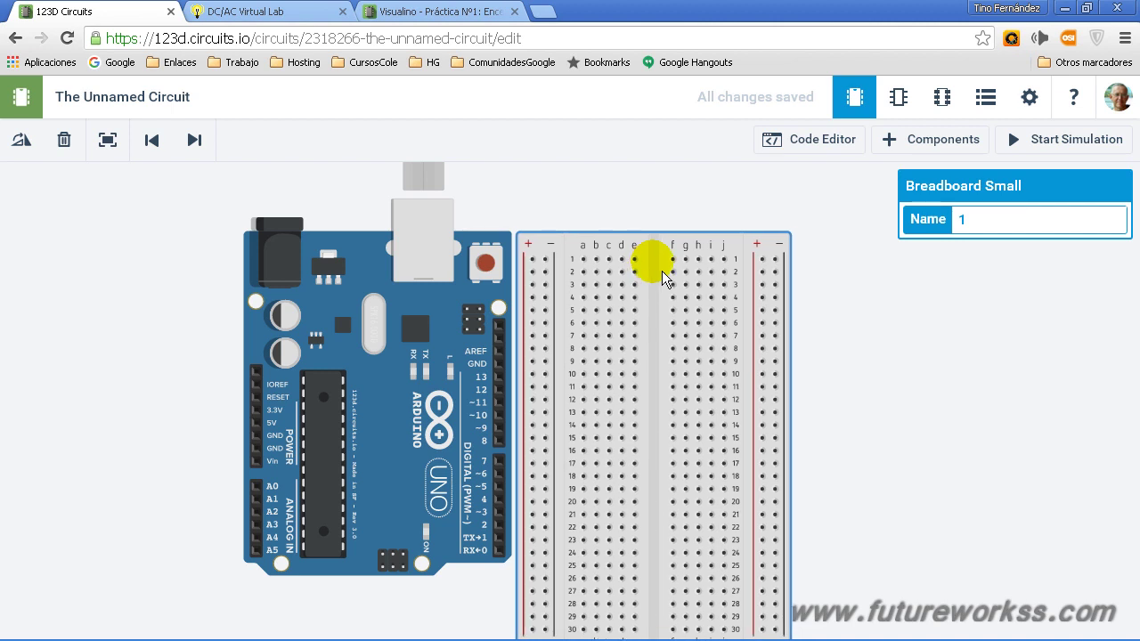
left_click(996, 292)
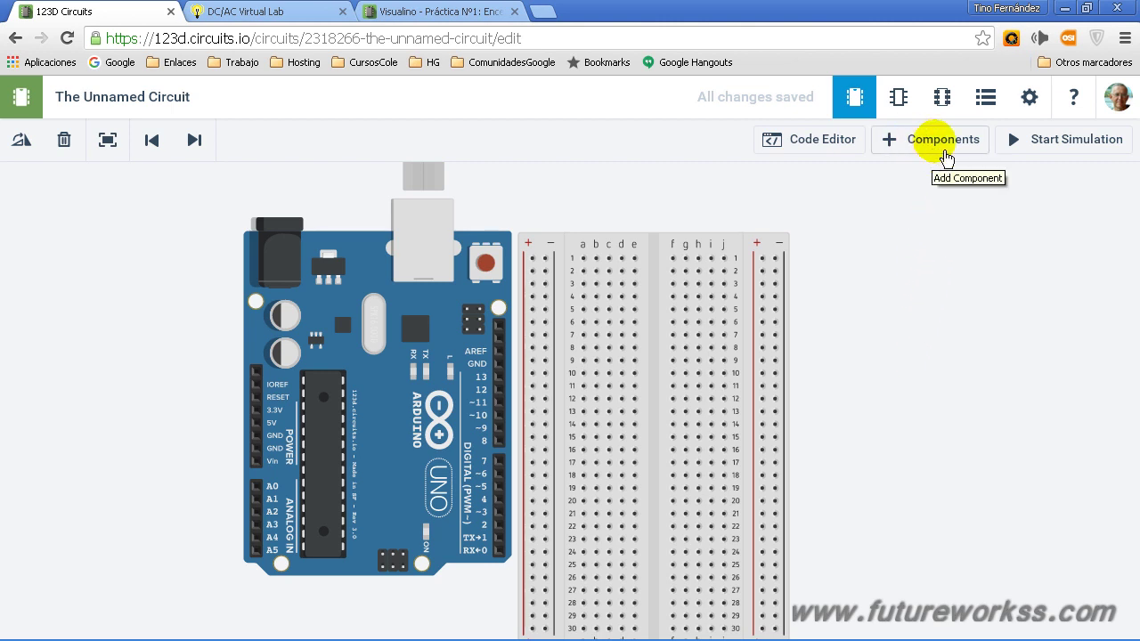
Search the components for "LED" and place a red LED just above the breadboard's columns a to e.
left_click(942, 151)
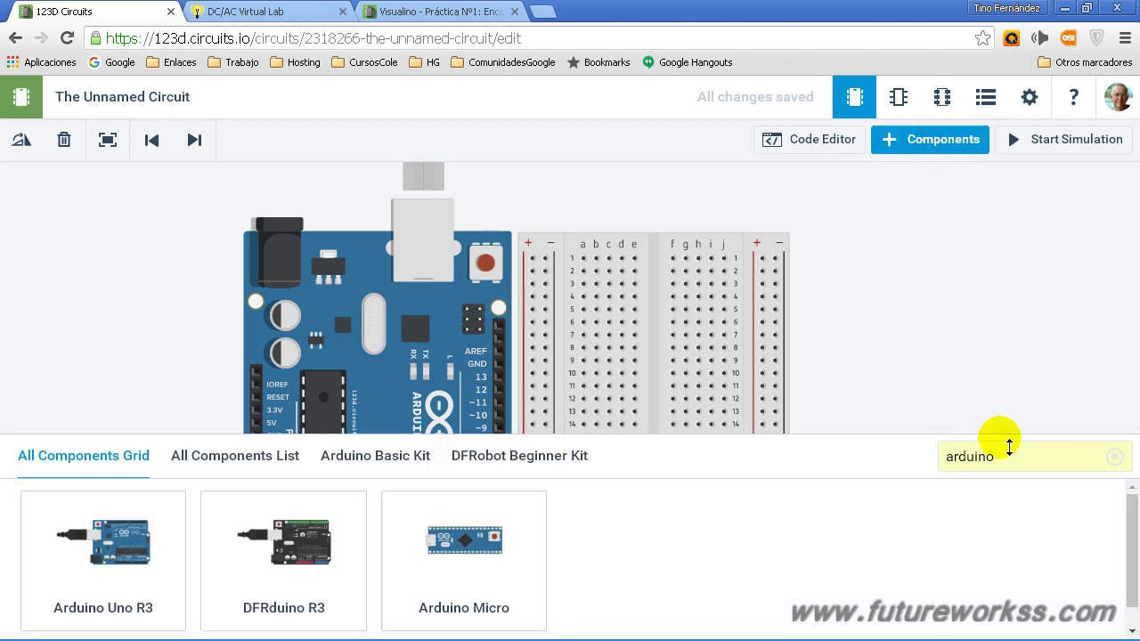
left_click(1075, 457)
left_click_drag(1075, 458, 872, 464)
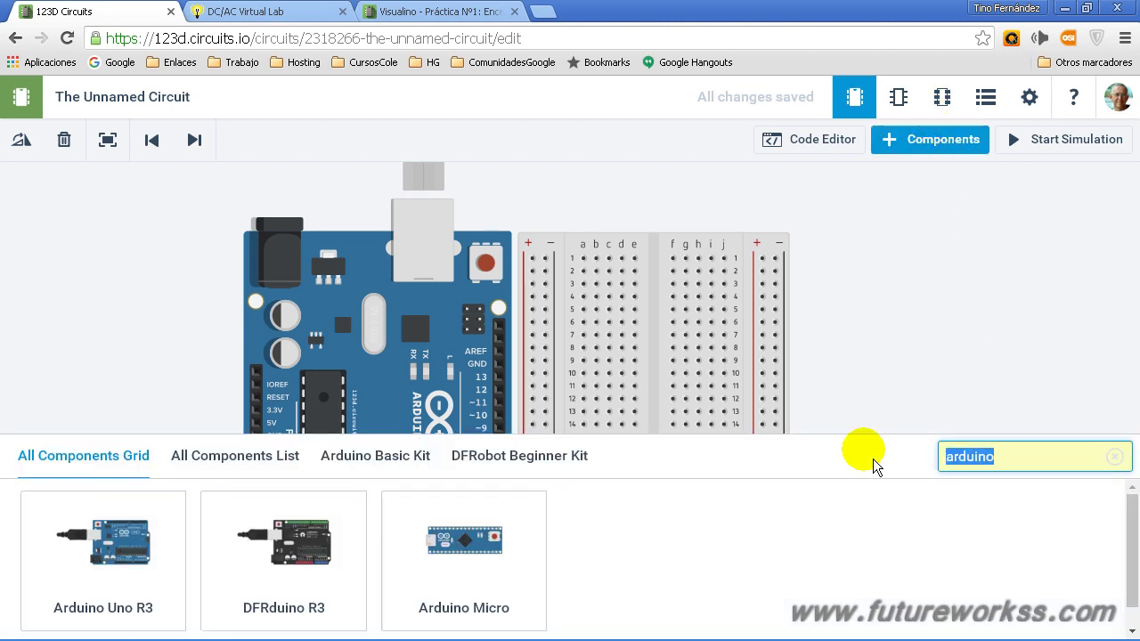
type("LED")
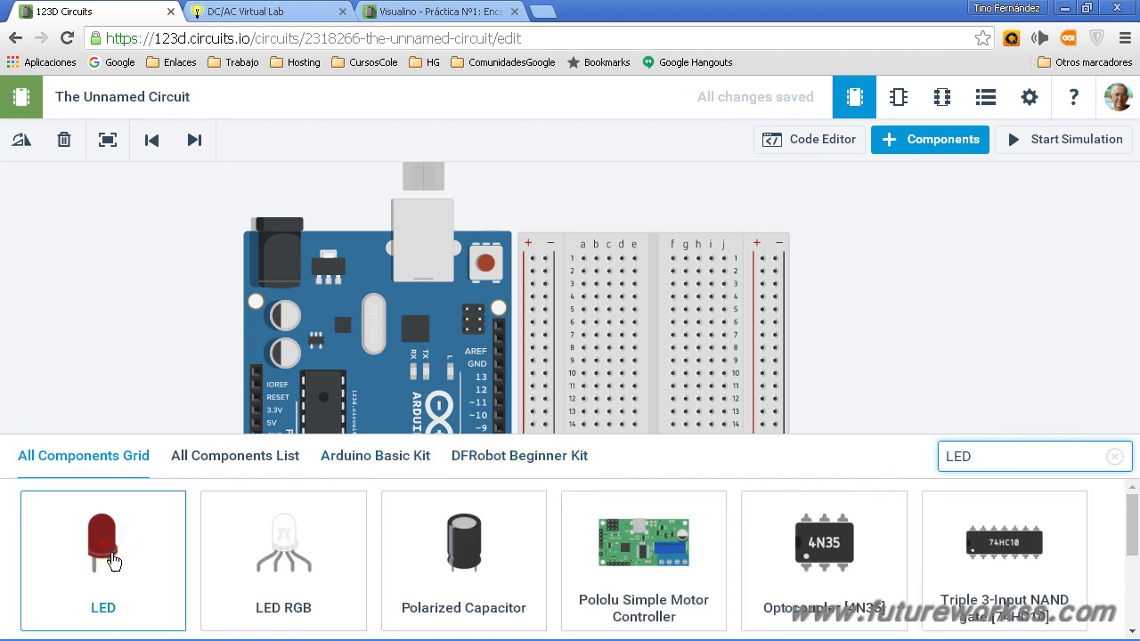
left_click(113, 559)
left_click_drag(113, 559, 604, 212)
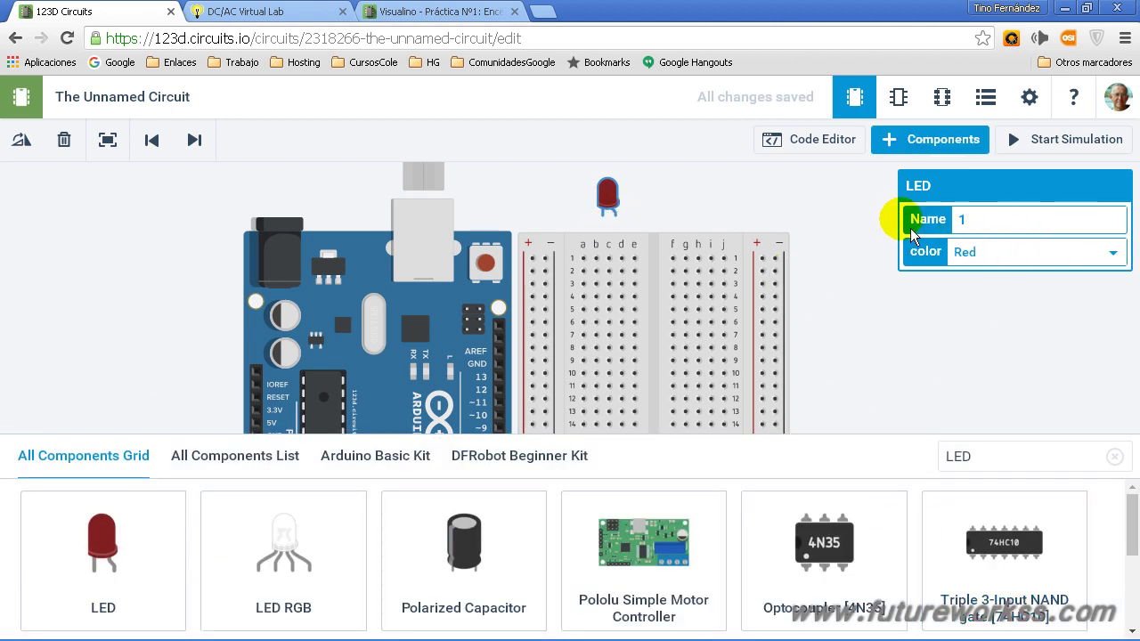
Search the components for "resistor" and place a resistor above the breadboard beside the LED, closing the component library.
left_click(999, 468)
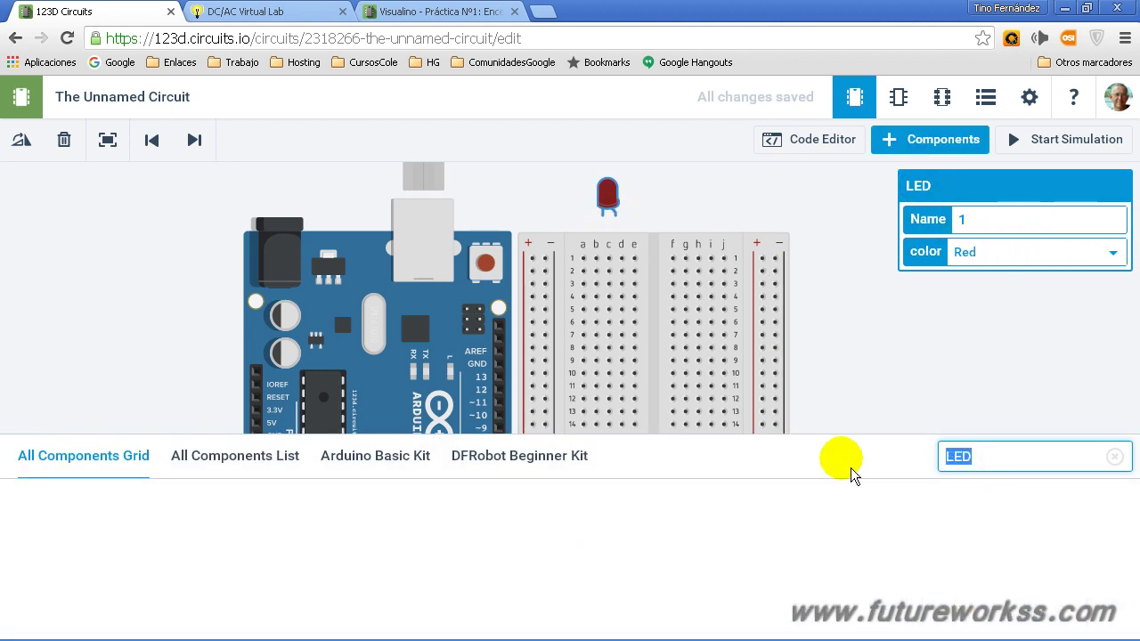
type("re")
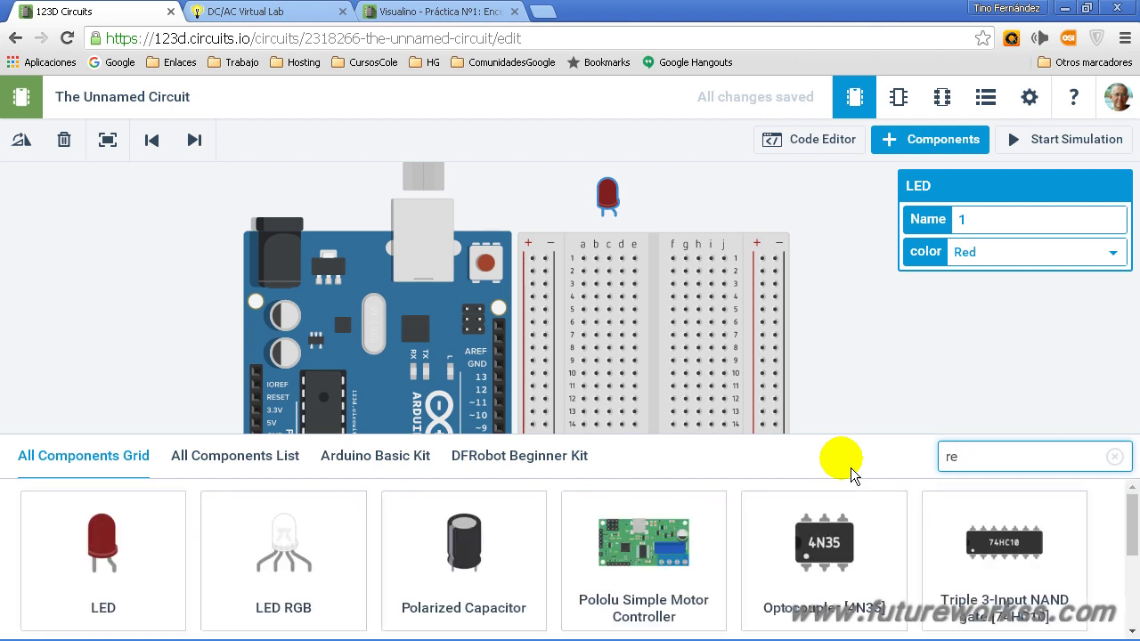
type("sistor")
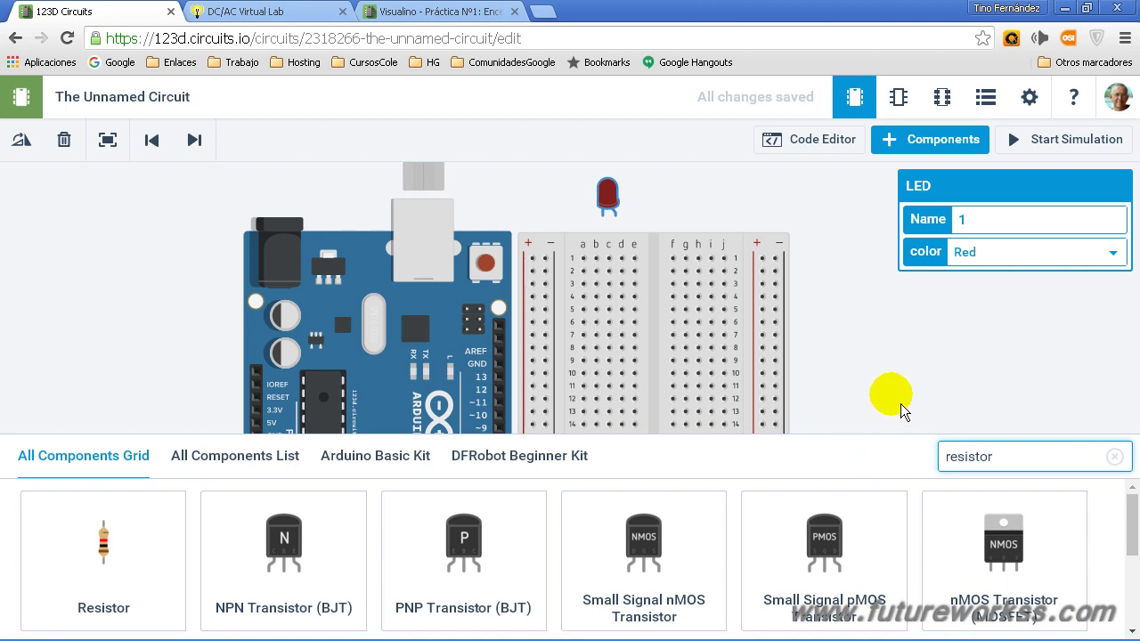
left_click(115, 579)
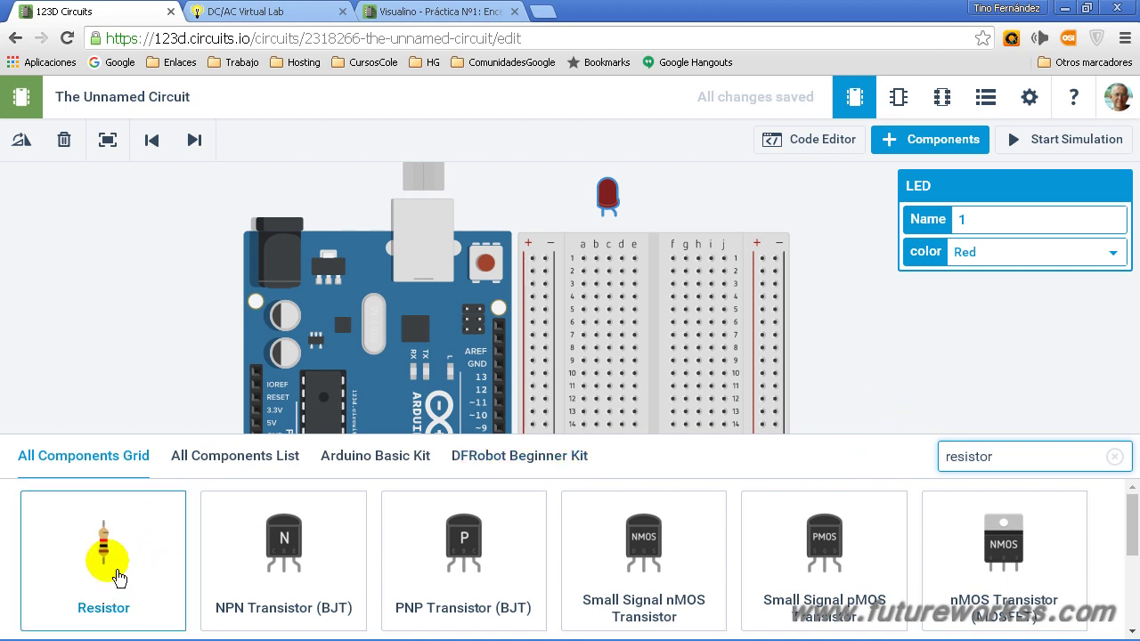
left_click(659, 212)
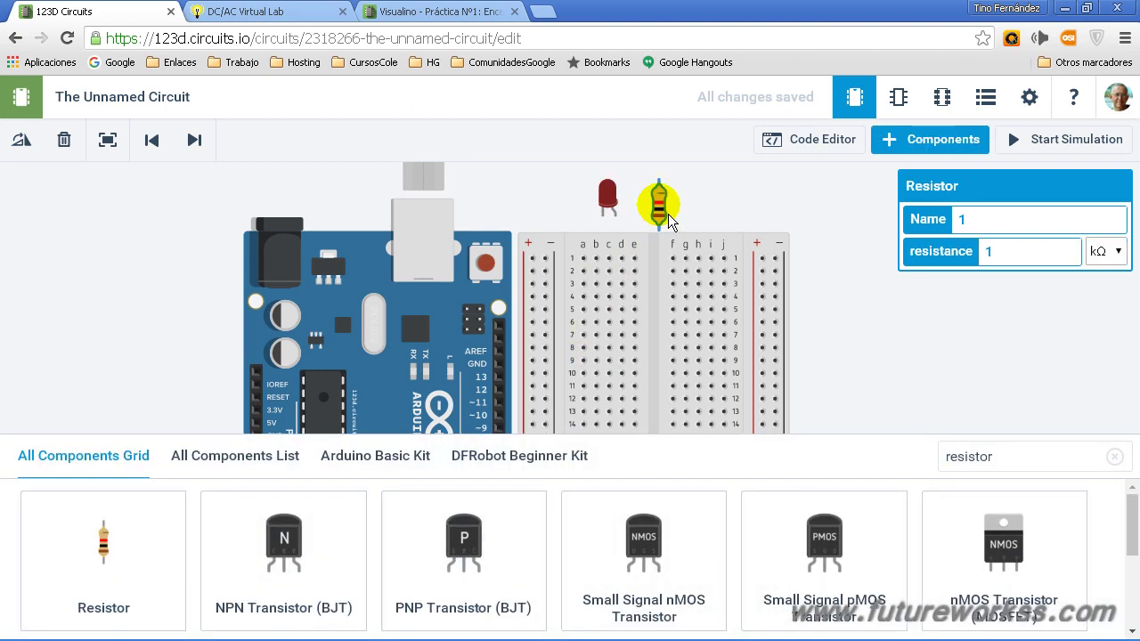
left_click(957, 143)
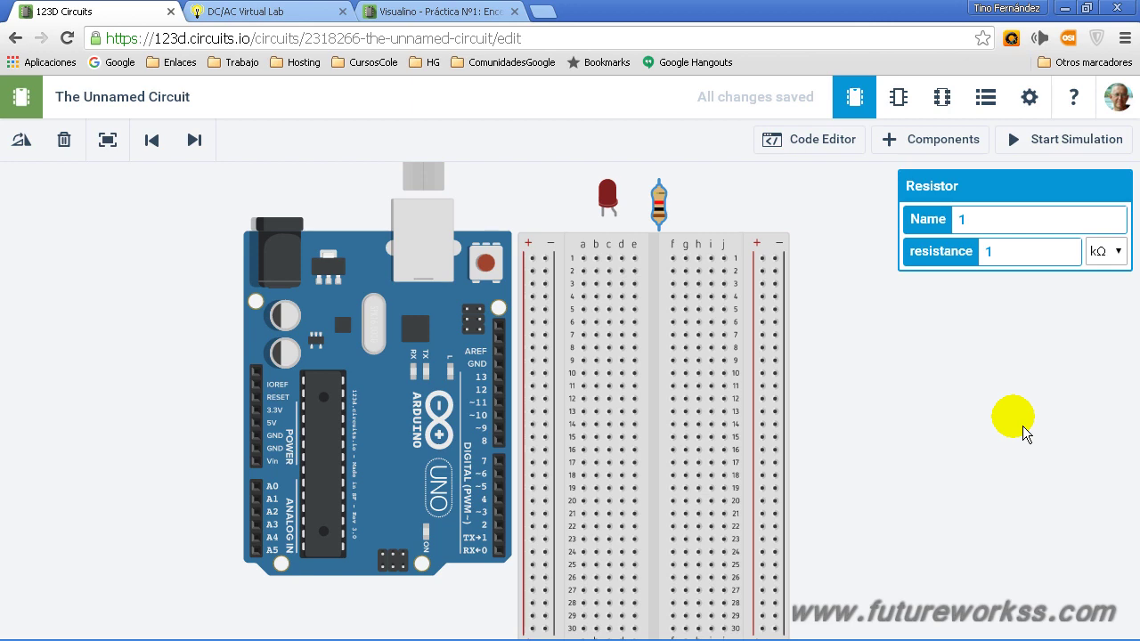
Check the hand-drawn LED INTERMITENTE schematic in the photo viewer for the wiring, and return to the circuit.
key("alt+Tab")
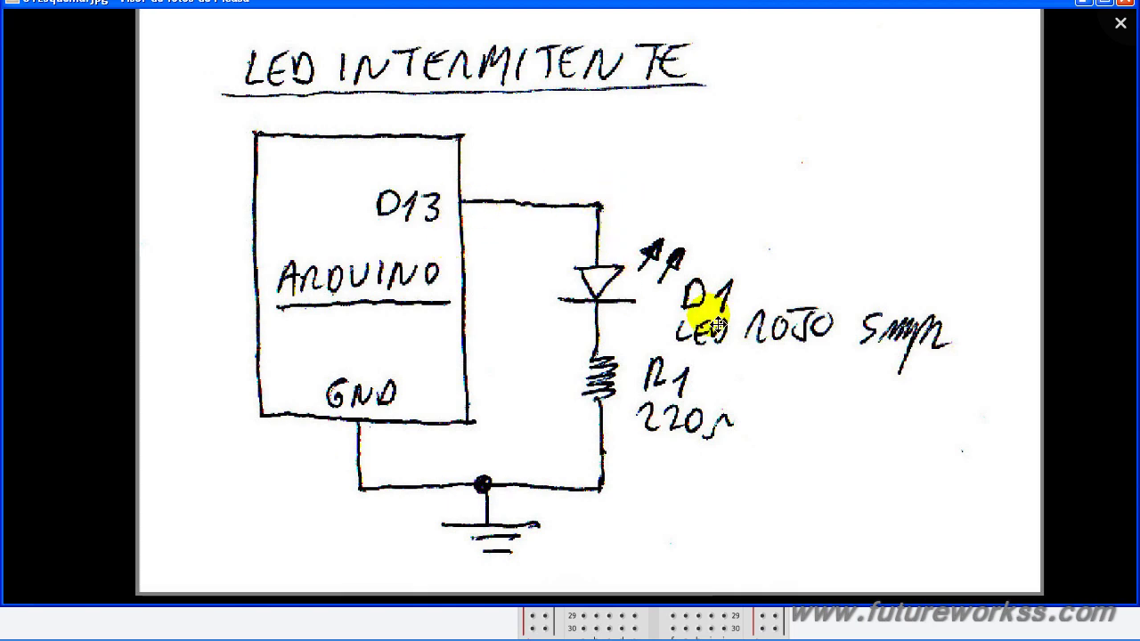
key("alt+Tab")
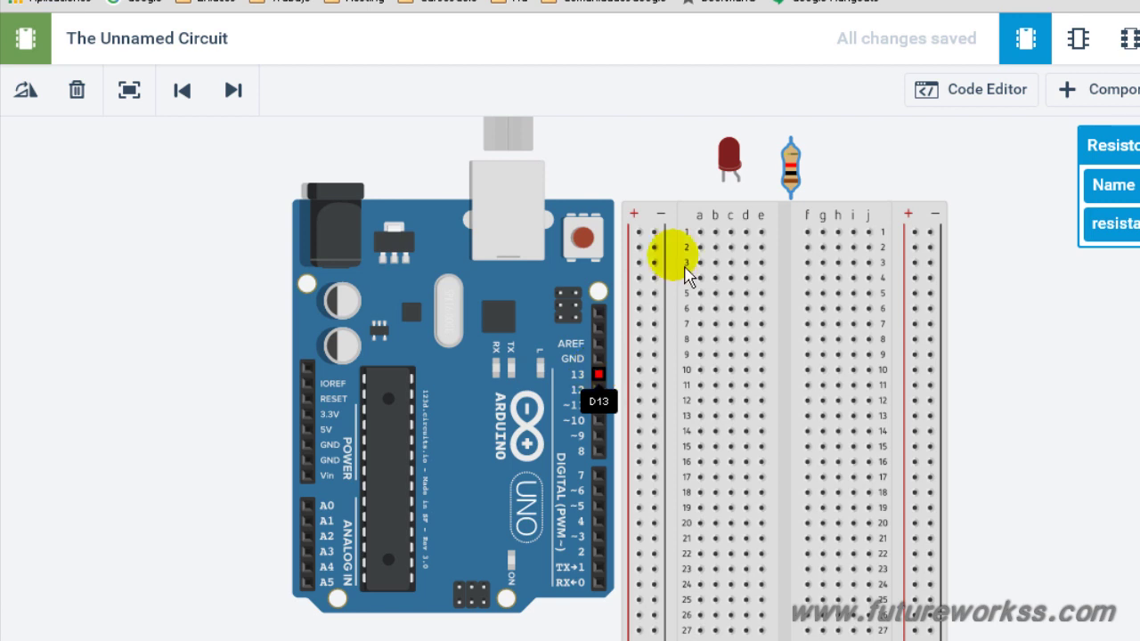
Rotate the red LED to horizontal with its legs facing the Arduino and plug the cathode into e4 and the anode into e5.
left_click(742, 170)
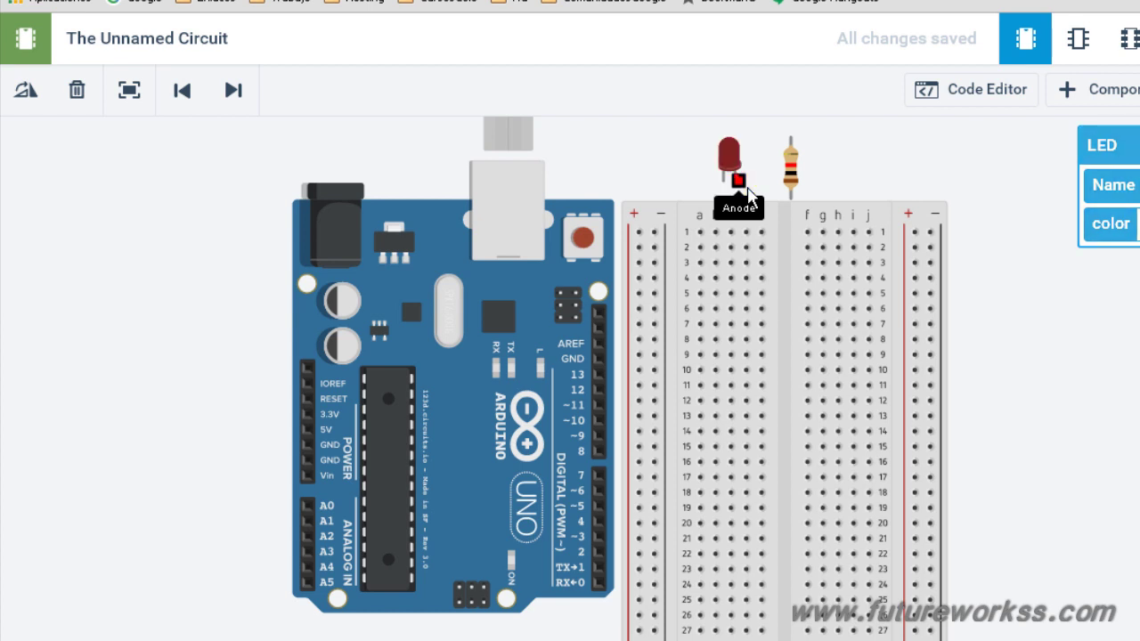
left_click(747, 188)
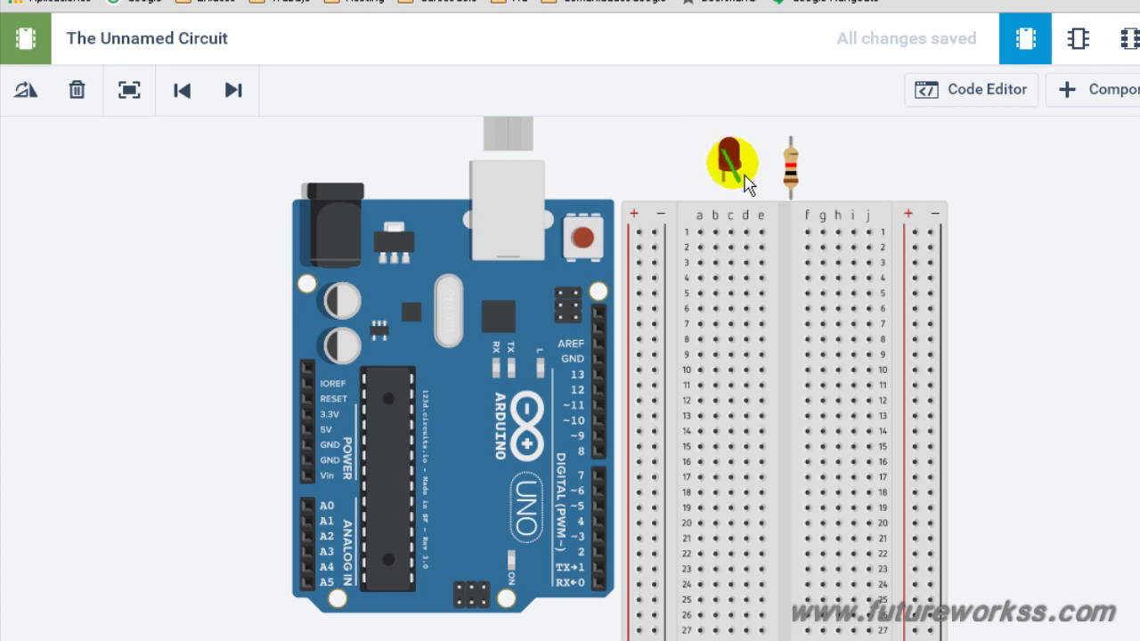
left_click(728, 153)
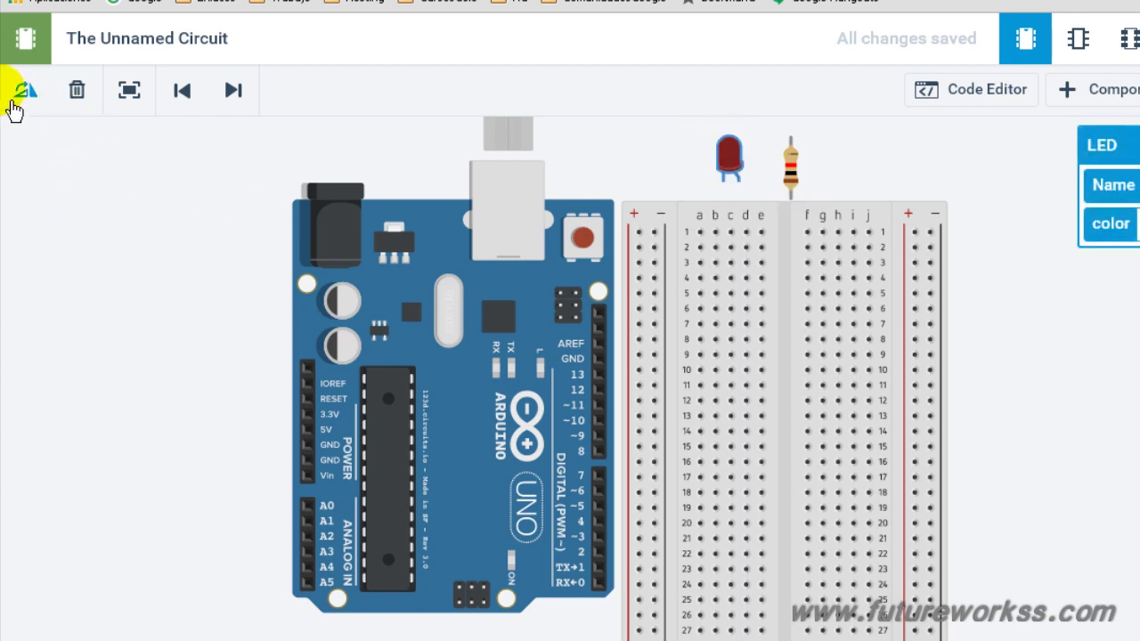
left_click(40, 105)
left_click(40, 105)
left_click(40, 105)
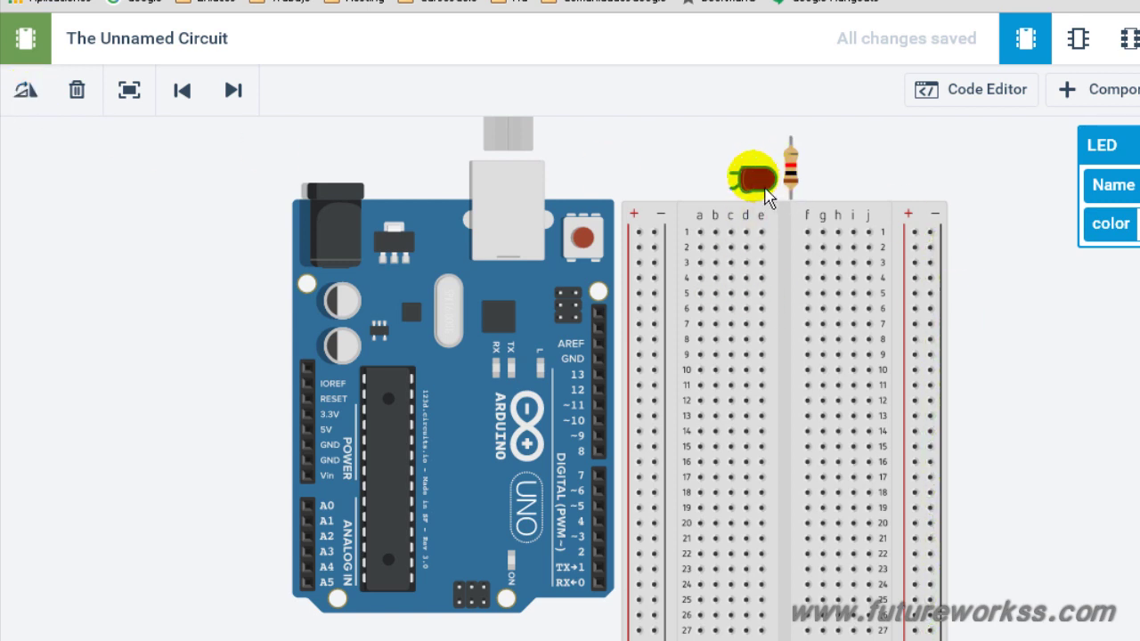
left_click_drag(765, 203, 796, 304)
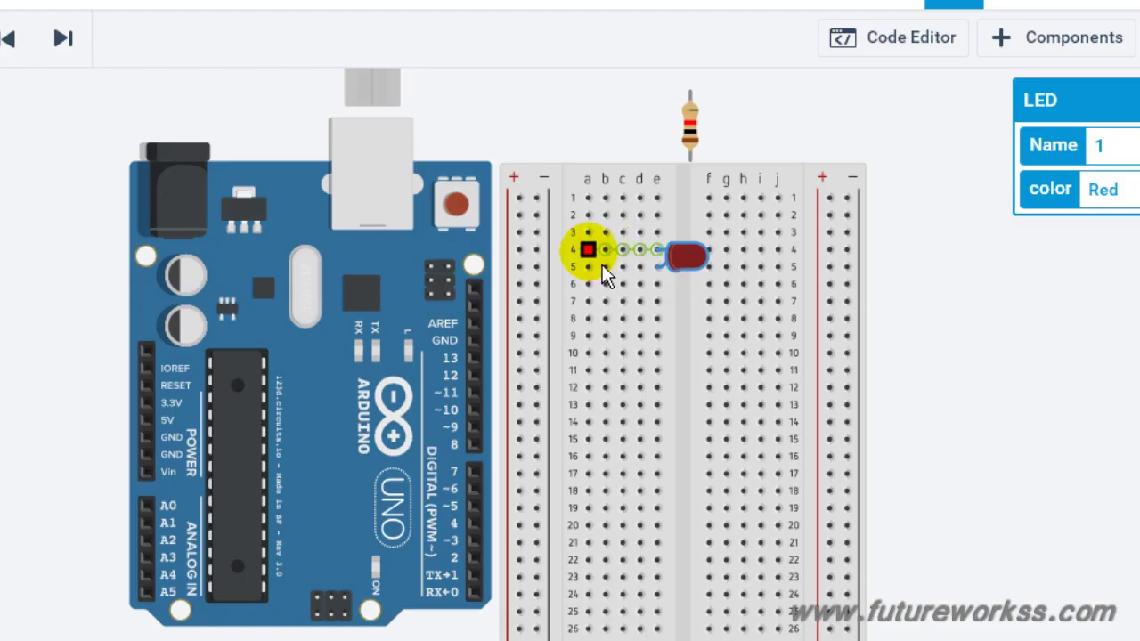
Wire breadboard hole a5, in the LED anode's row, to the Arduino's digital pin 13.
left_click_drag(606, 287, 600, 286)
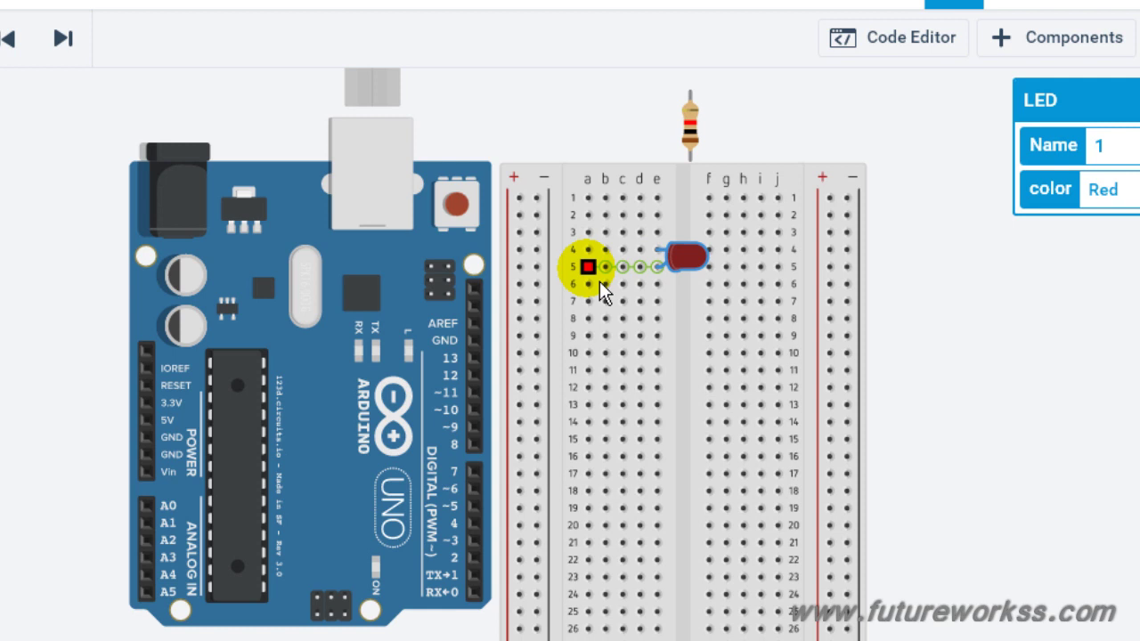
left_click(600, 287)
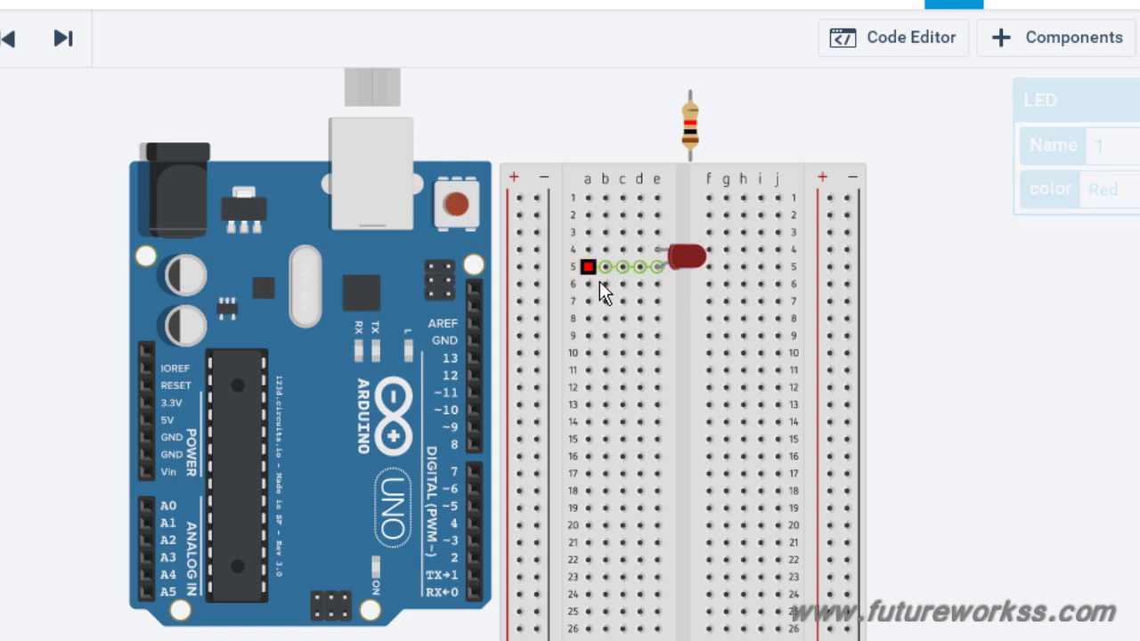
left_click(600, 287)
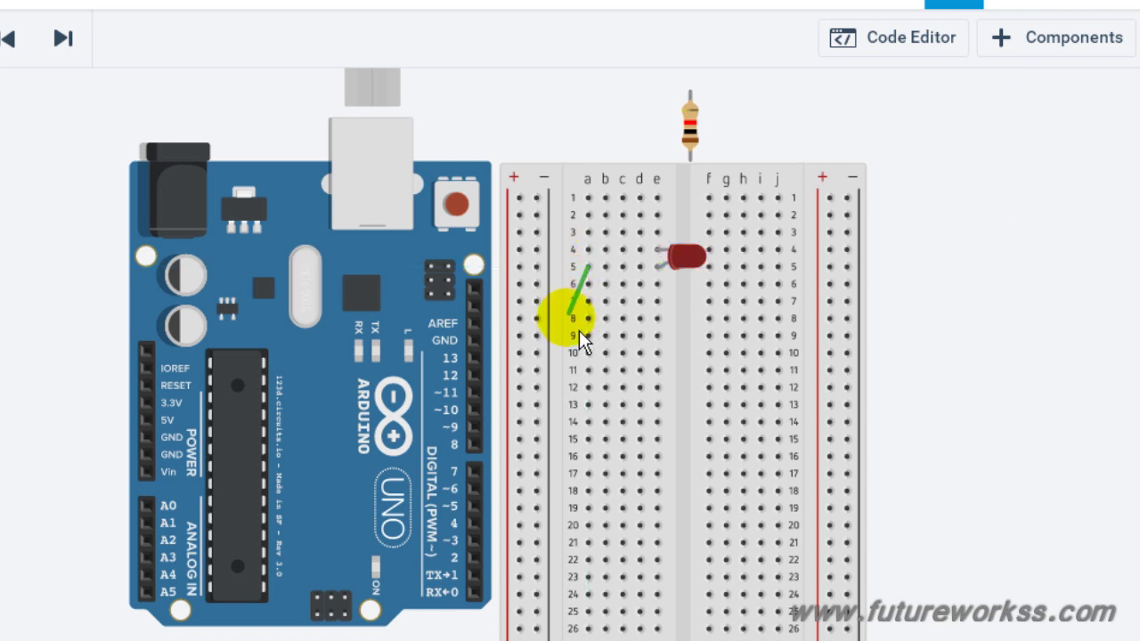
left_click(487, 369)
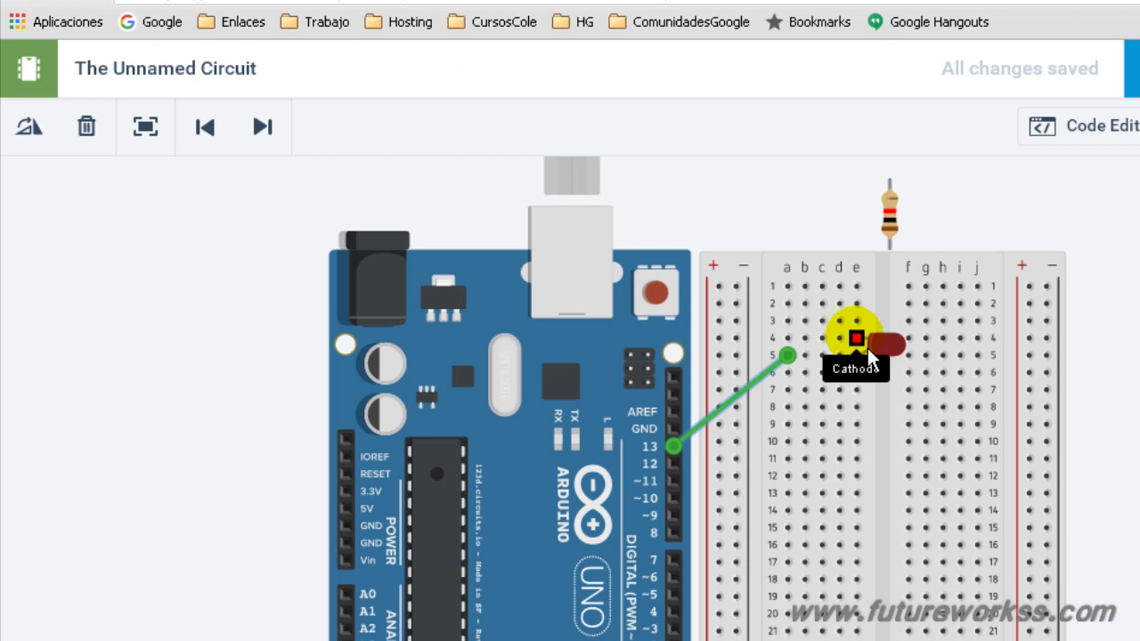
Rotate the resistor to horizontal and place it in row 4 between the negative rail beside the Arduino and hole b4.
left_click(881, 206)
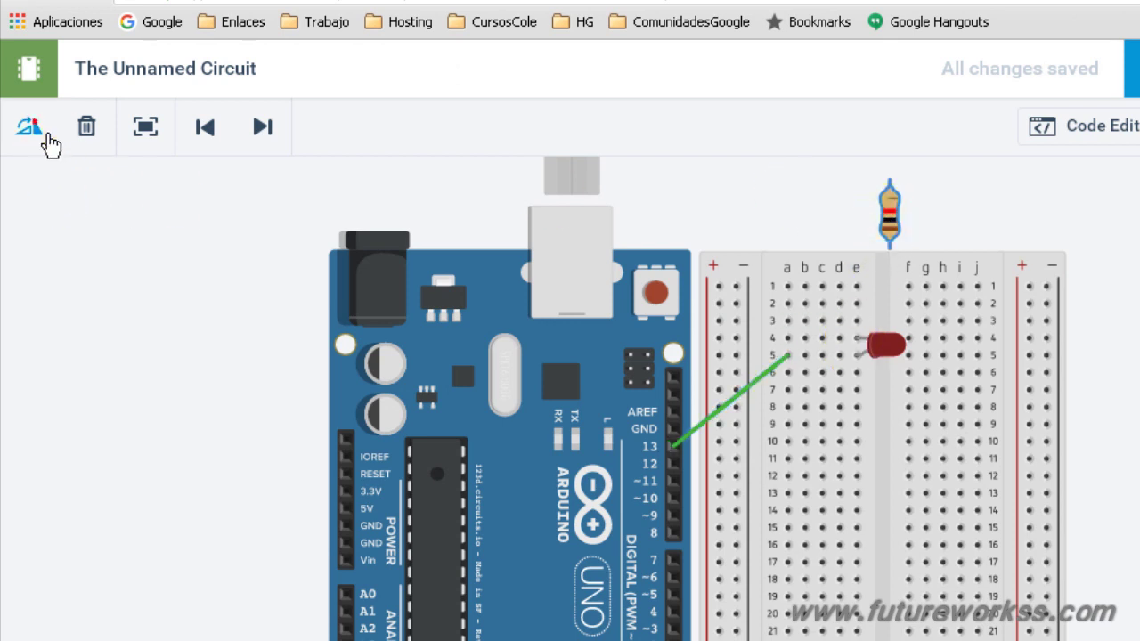
left_click(48, 135)
left_click(47, 135)
left_click(48, 135)
left_click(169, 149)
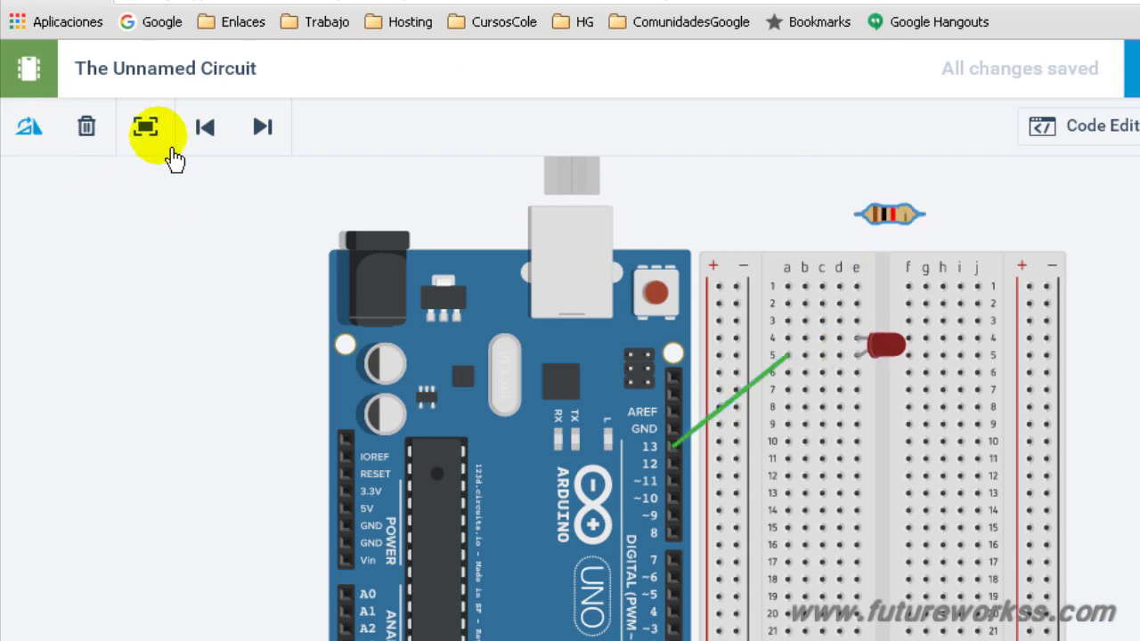
mouse_move(884, 215)
left_mouse_down()
mouse_move(902, 234)
mouse_move(764, 338)
mouse_move(780, 343)
left_mouse_up()
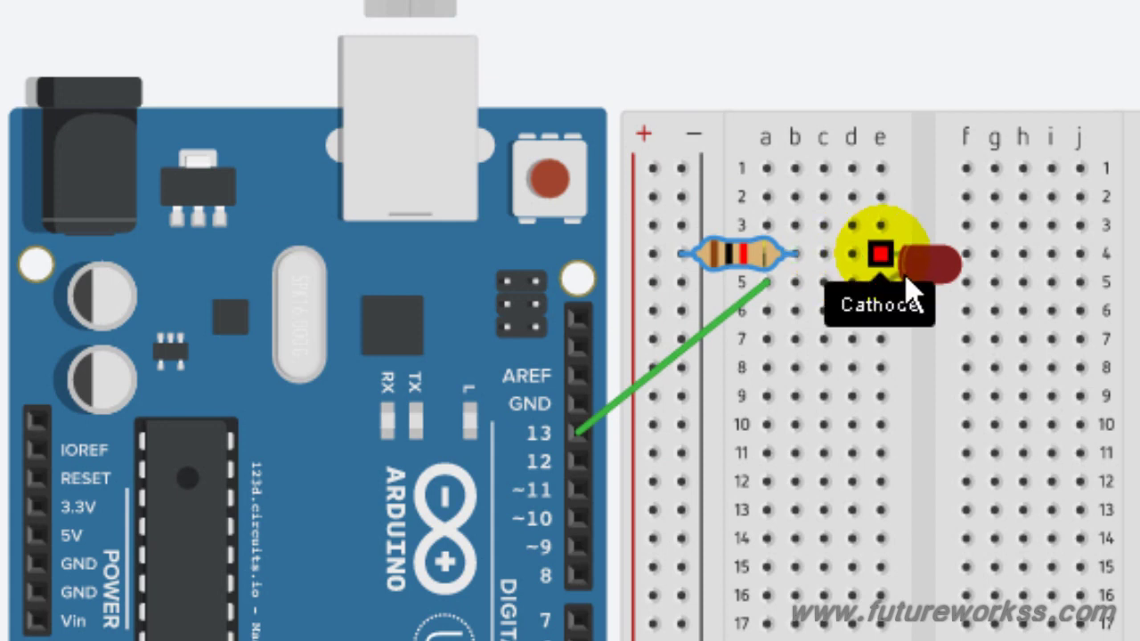
Wire the Arduino's GND pin above pin 13 to the breadboard's nearest negative rail at row 5.
left_click(600, 419)
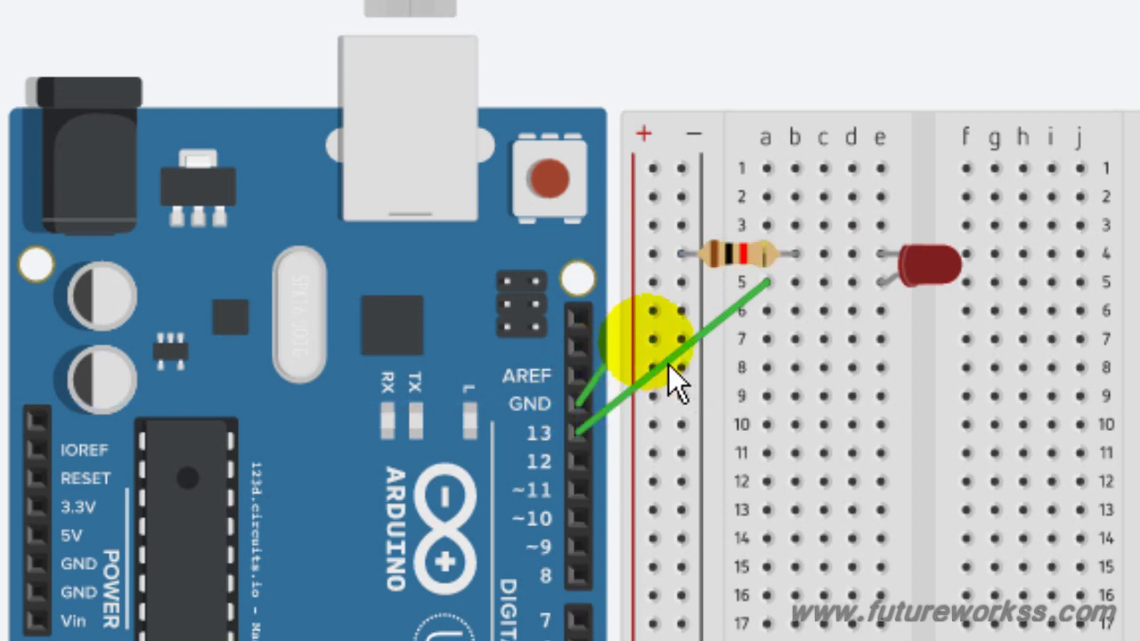
left_click(699, 305)
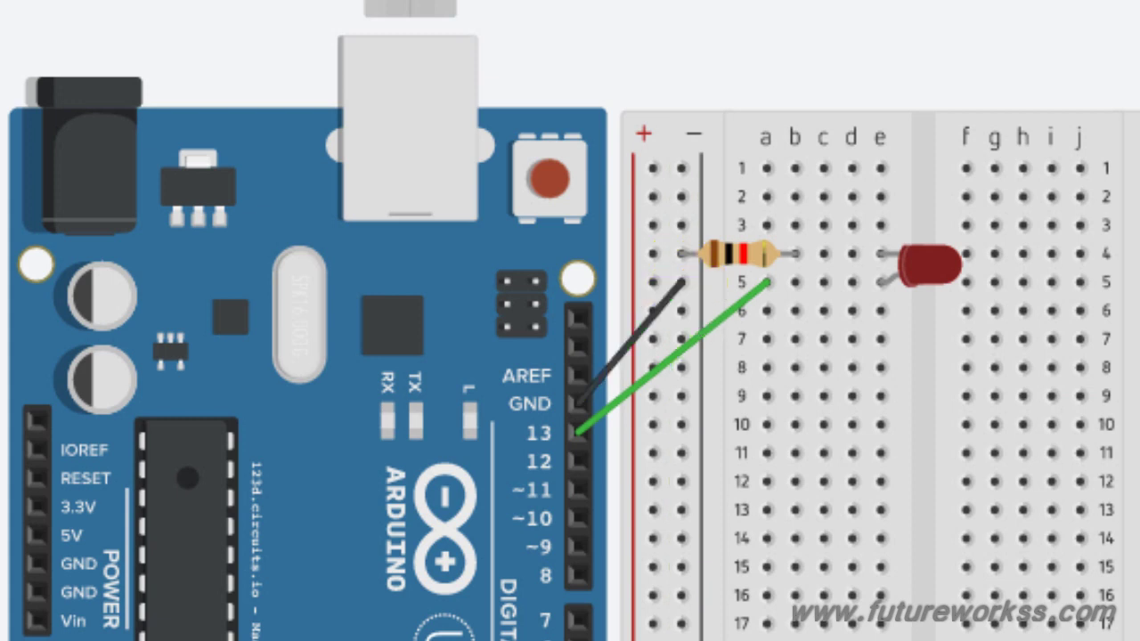